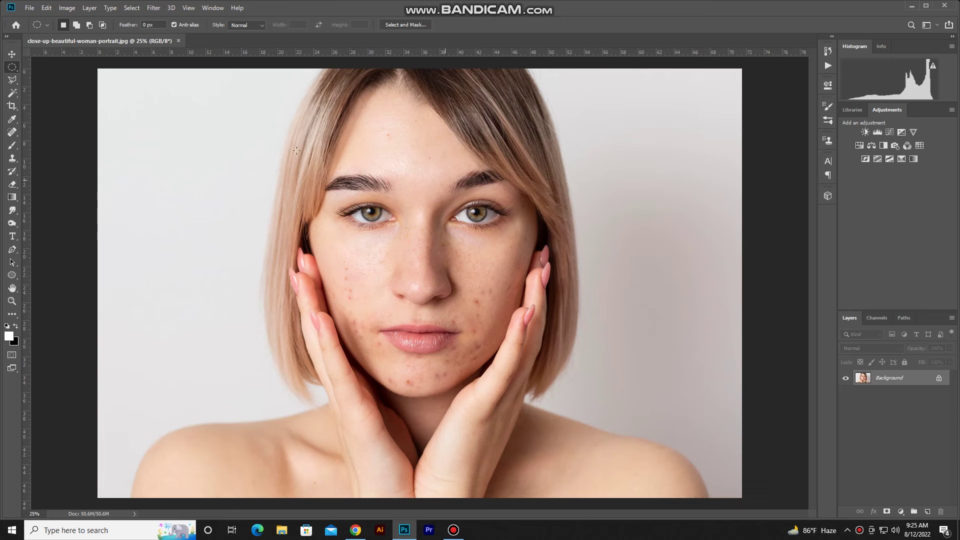
Step: Duplicate the background photo twice into Layer 1 and Layer 1 copy
{"action": "scroll", "coordinate": [505, 233], "scroll_direction": "up", "scroll_amount": 1}
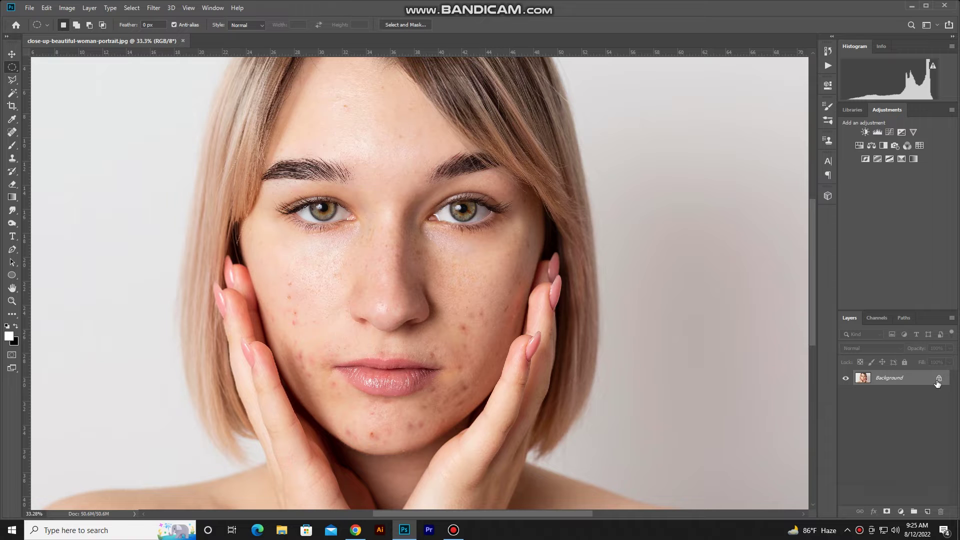
{"action": "key", "text": "ctrl+j"}
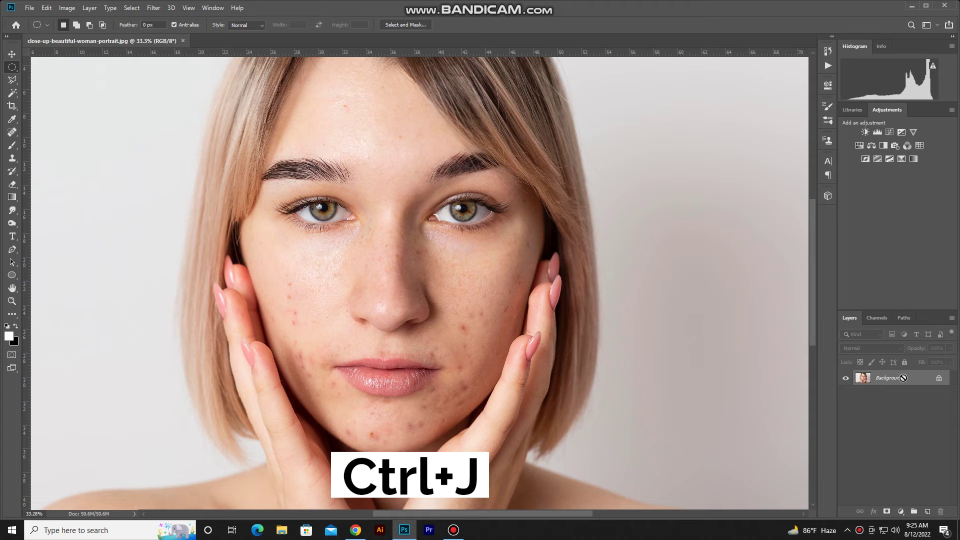
{"action": "key", "text": "ctrl+j"}
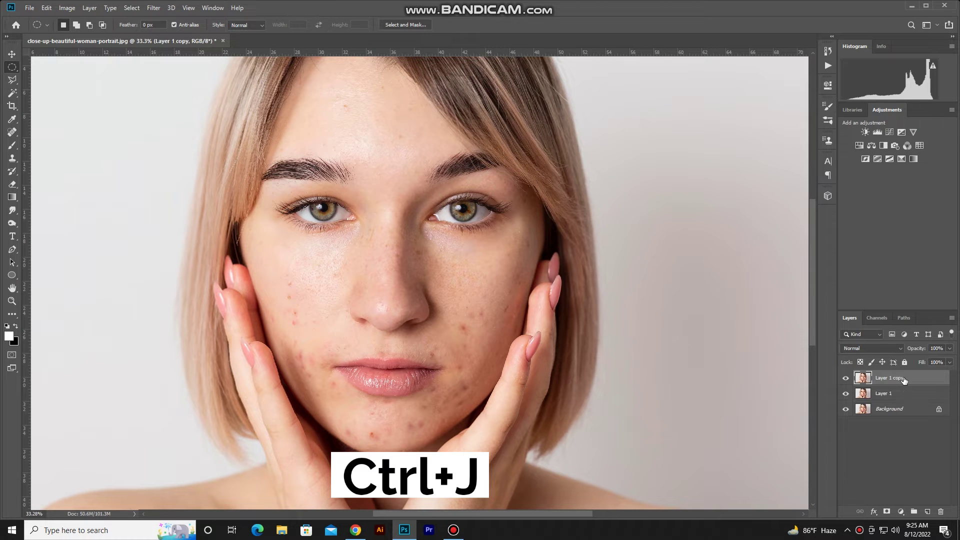
Step: Convert Layer 1 copy and Layer 1 into smart objects
{"action": "right_click", "coordinate": [910, 378]}
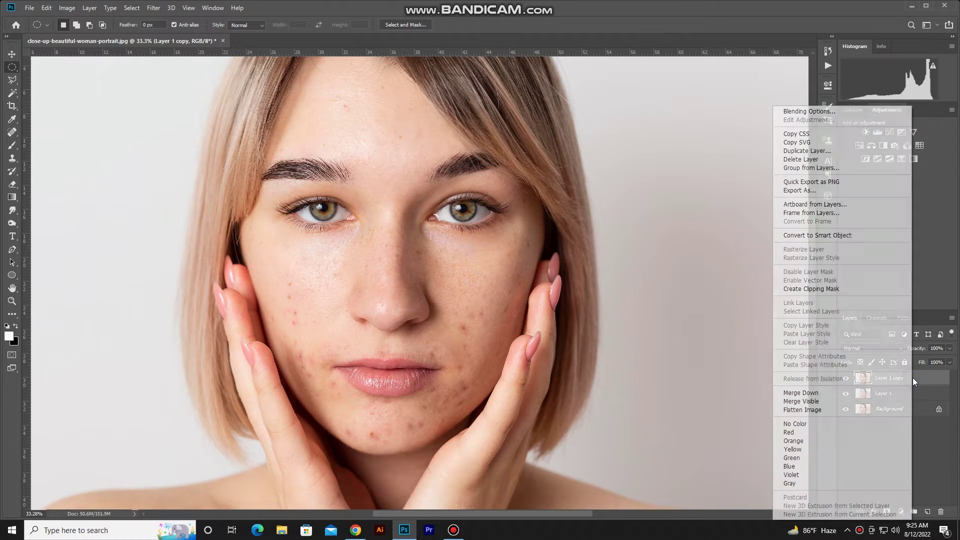
{"action": "left_click", "coordinate": [839, 236]}
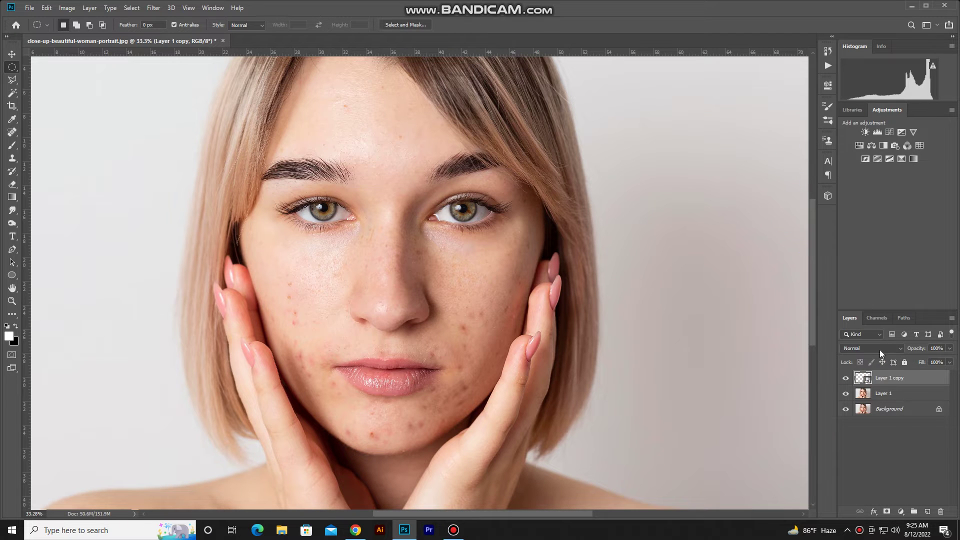
{"action": "left_click", "coordinate": [890, 396]}
{"action": "right_click", "coordinate": [889, 395]}
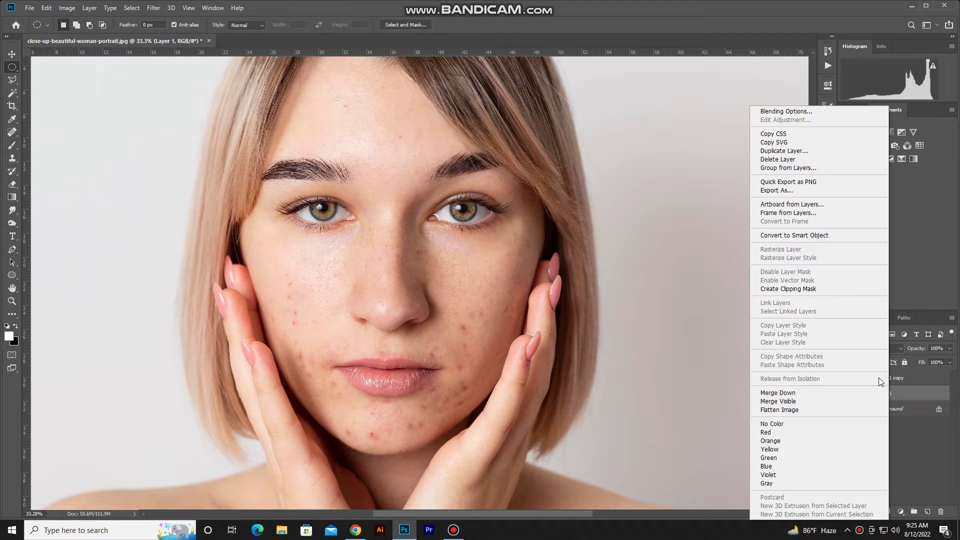
{"action": "left_click", "coordinate": [816, 236]}
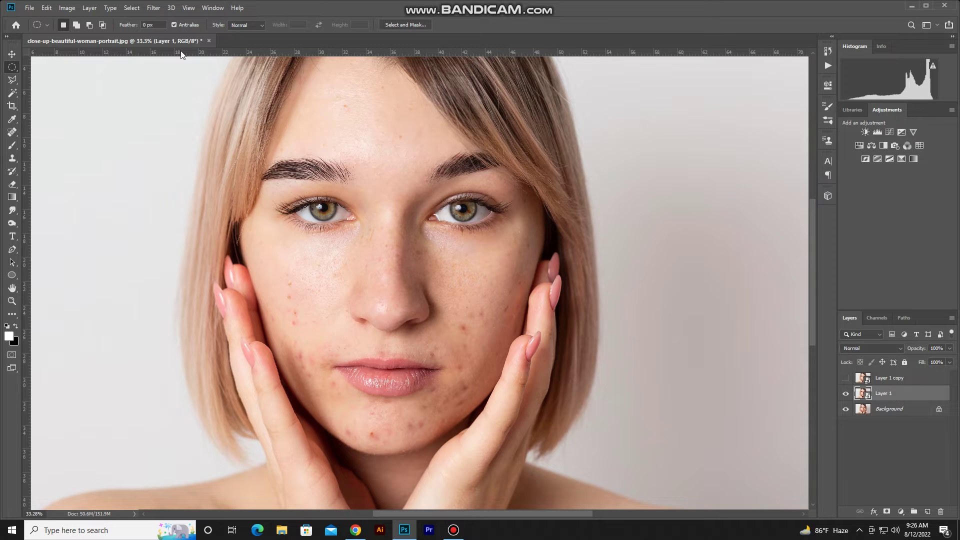
Step: Apply a Gaussian Blur smart filter with a 24-pixel radius to Layer 1
{"action": "left_click", "coordinate": [153, 8]}
{"action": "mouse_move", "coordinate": [195, 121]}
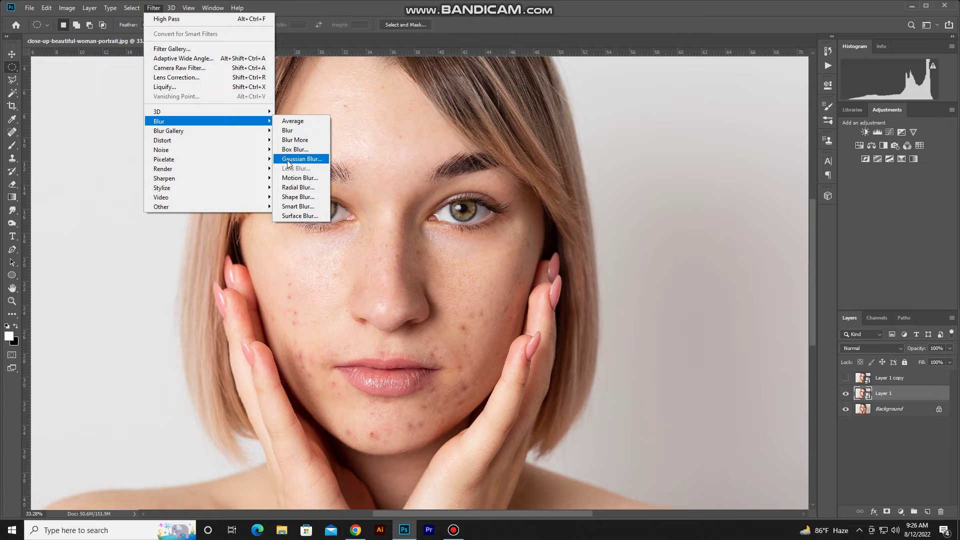
{"action": "left_click", "coordinate": [302, 159]}
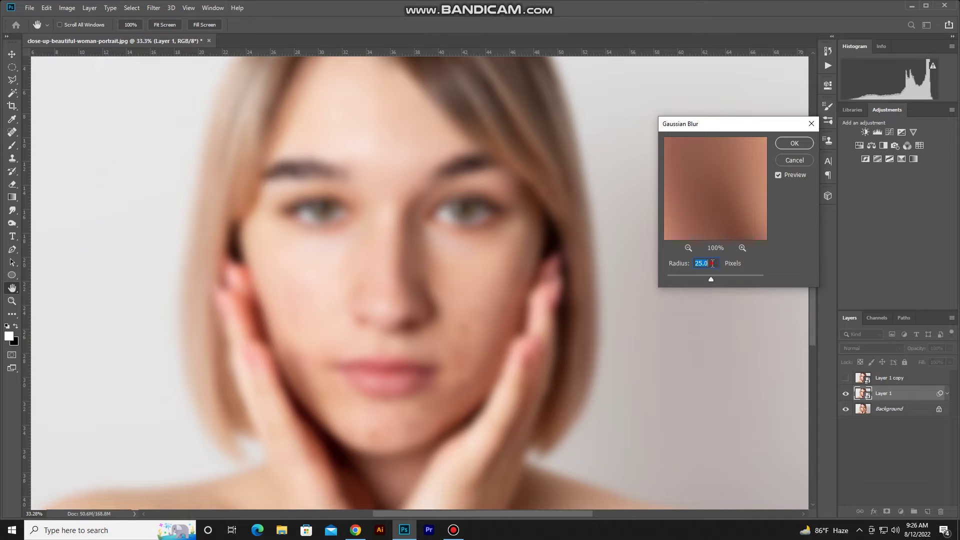
{"action": "type", "text": "24"}
{"action": "left_click", "coordinate": [787, 144]}
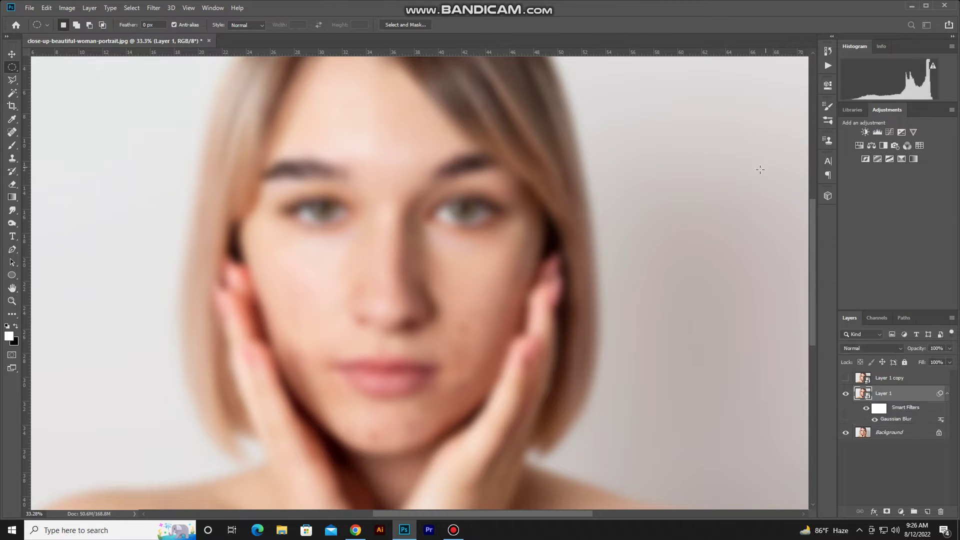
{"action": "scroll", "coordinate": [677, 180], "scroll_direction": "down", "scroll_amount": 1}
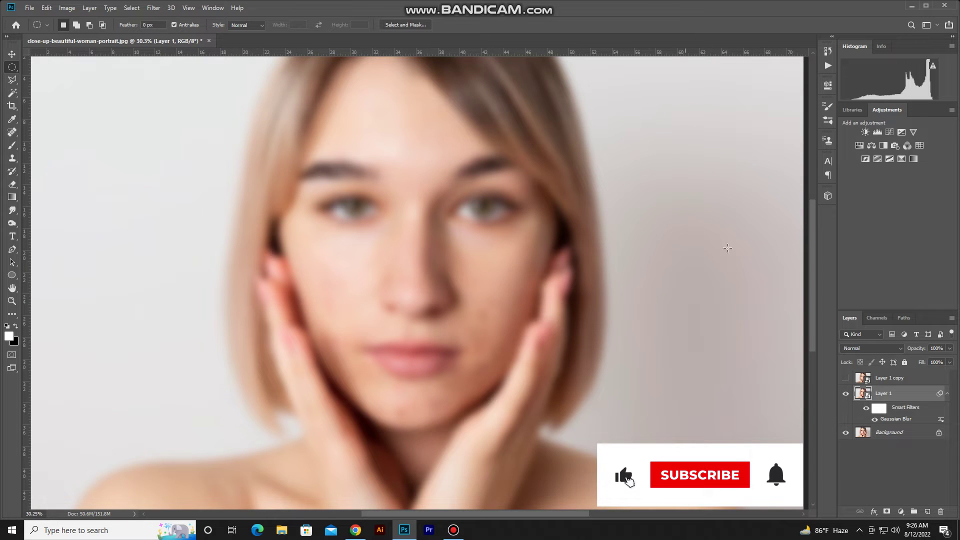
Step: Make Layer 1 copy visible and apply a 3-pixel High Pass smart filter to it
{"action": "left_click", "coordinate": [845, 378]}
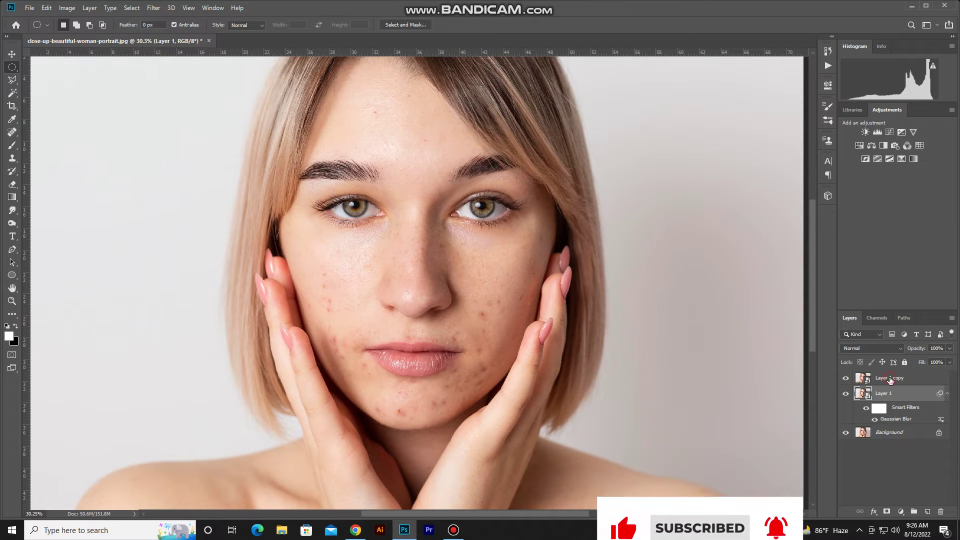
{"action": "left_click", "coordinate": [890, 379]}
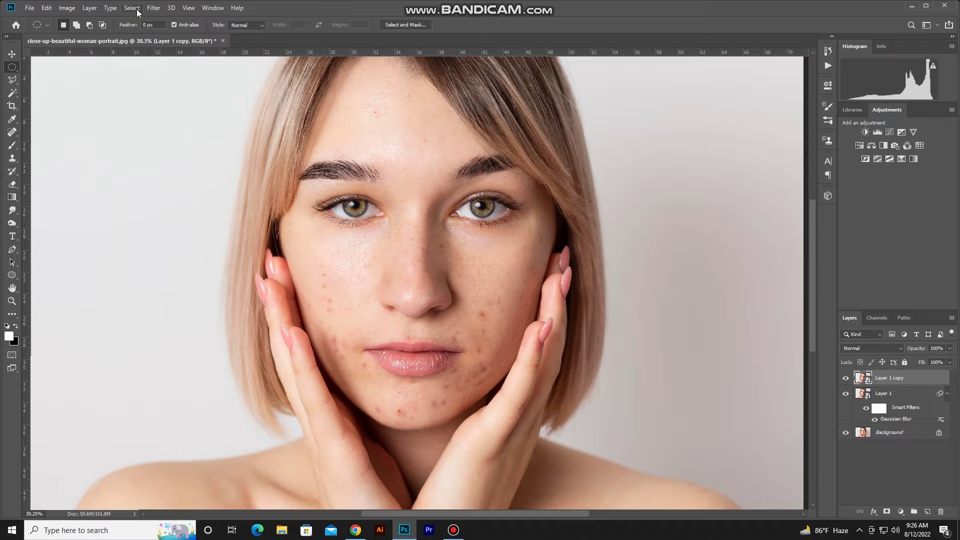
{"action": "left_click", "coordinate": [154, 8]}
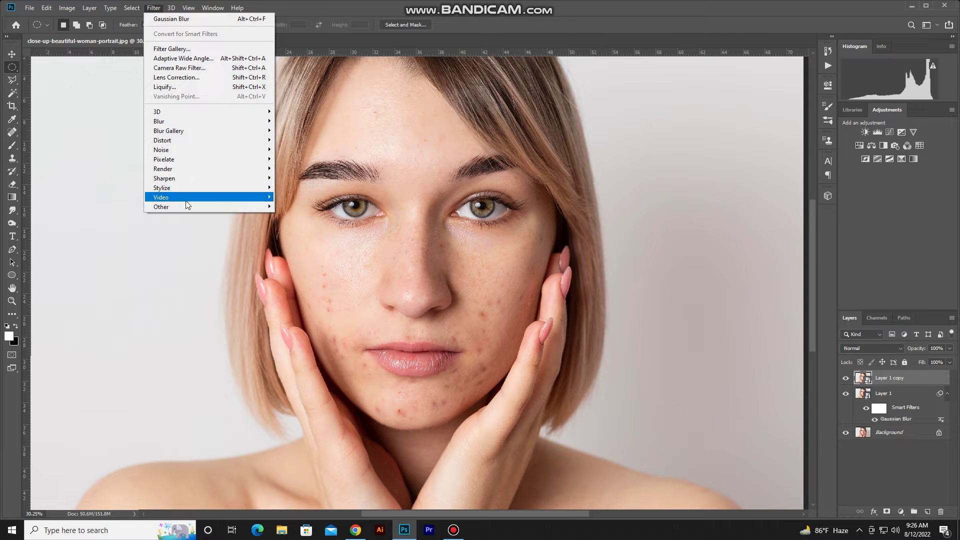
{"action": "mouse_move", "coordinate": [195, 206]}
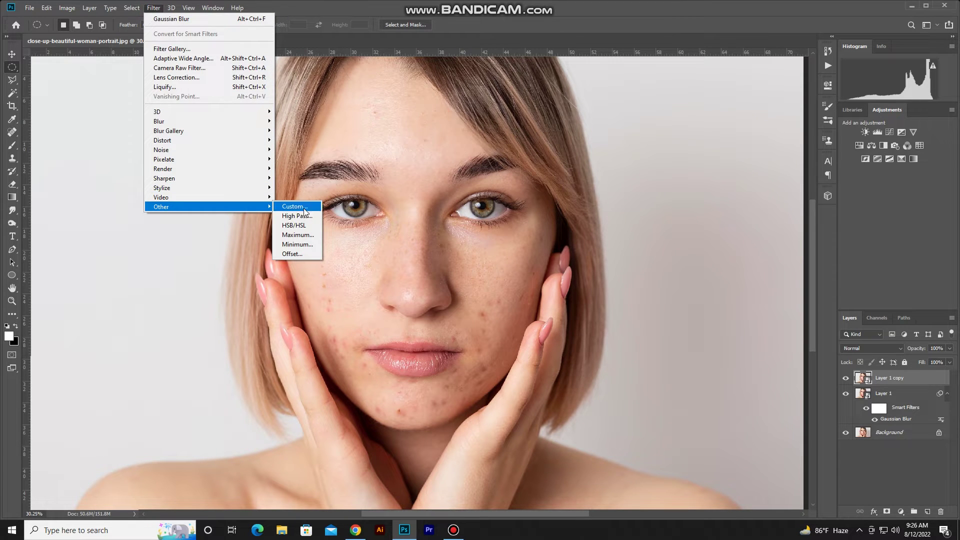
{"action": "left_click", "coordinate": [301, 216]}
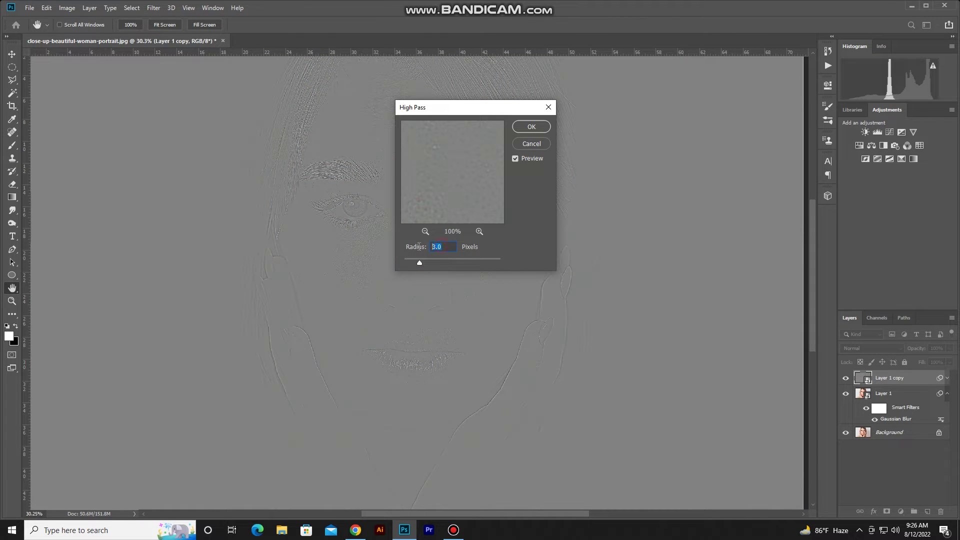
{"action": "left_click", "coordinate": [530, 127]}
{"action": "key", "text": "m"}
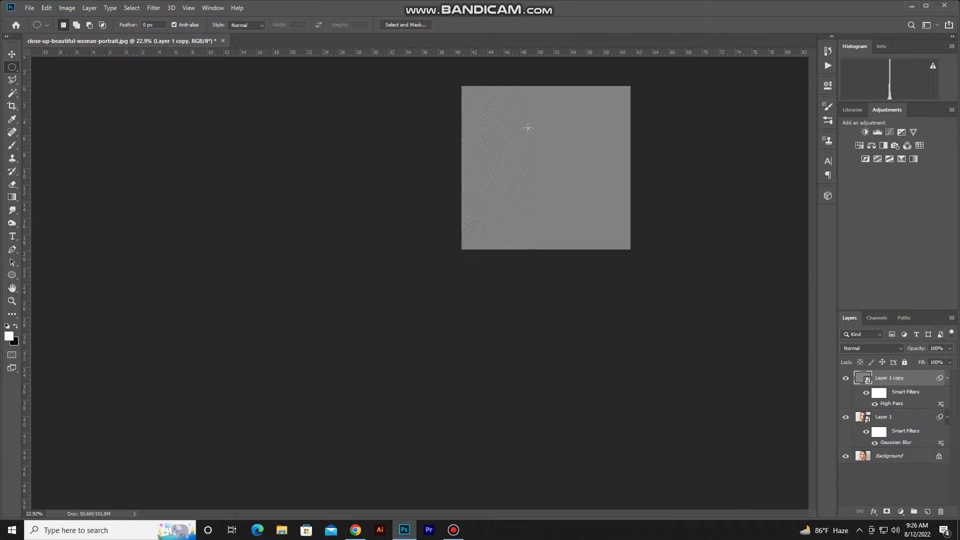
{"action": "left_click", "coordinate": [871, 347]}
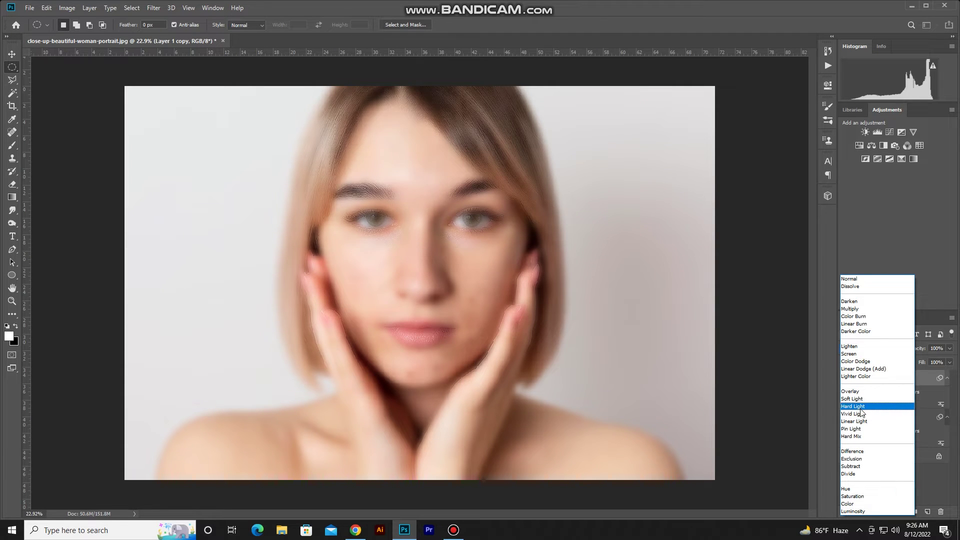
Step: Set Layer 1 copy's blend mode to Hard Light and select Layer 1 along with it
{"action": "left_click", "coordinate": [860, 407]}
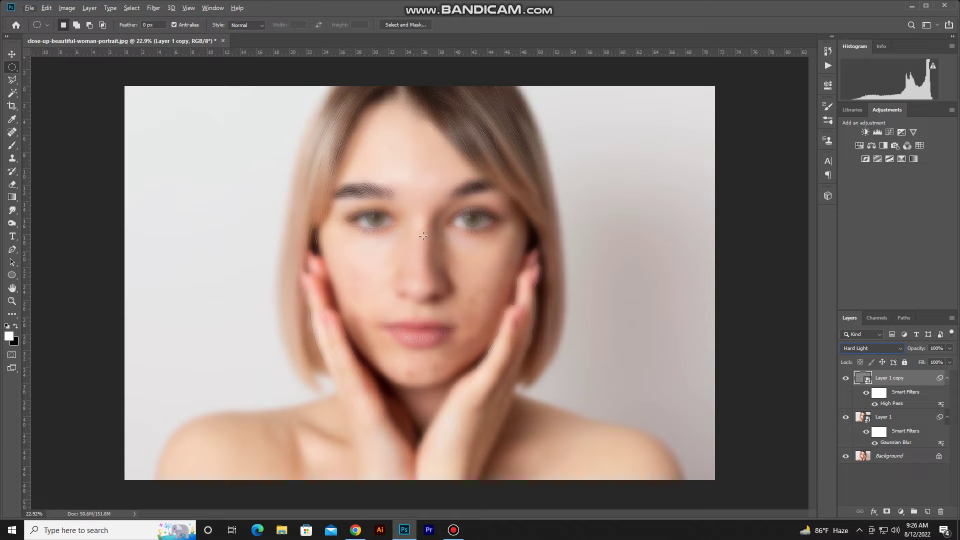
{"action": "scroll", "coordinate": [500, 228], "scroll_direction": "up", "scroll_amount": 3}
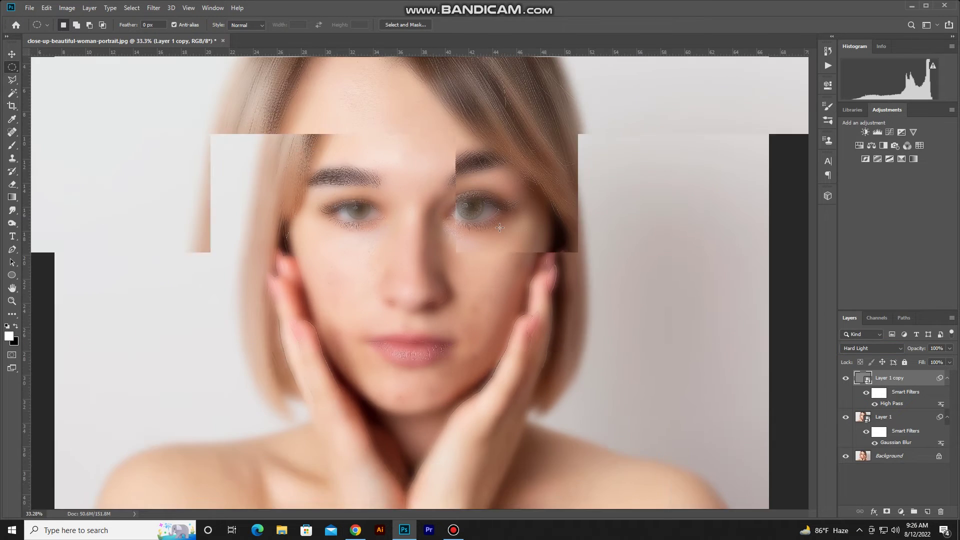
{"action": "scroll", "coordinate": [500, 227], "scroll_direction": "up", "scroll_amount": 2}
{"action": "scroll", "coordinate": [500, 228], "scroll_direction": "up", "scroll_amount": 1}
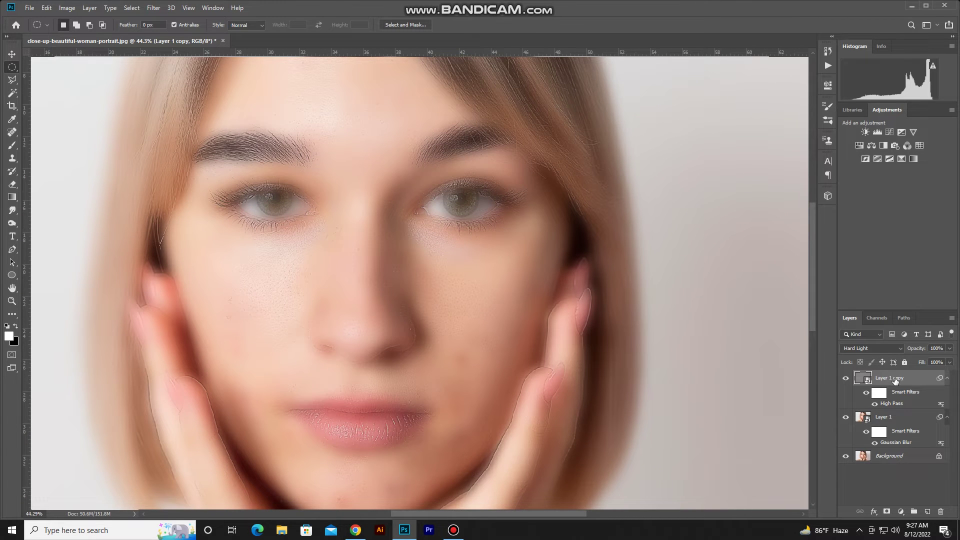
{"action": "left_click", "coordinate": [887, 418], "text": "shift"}
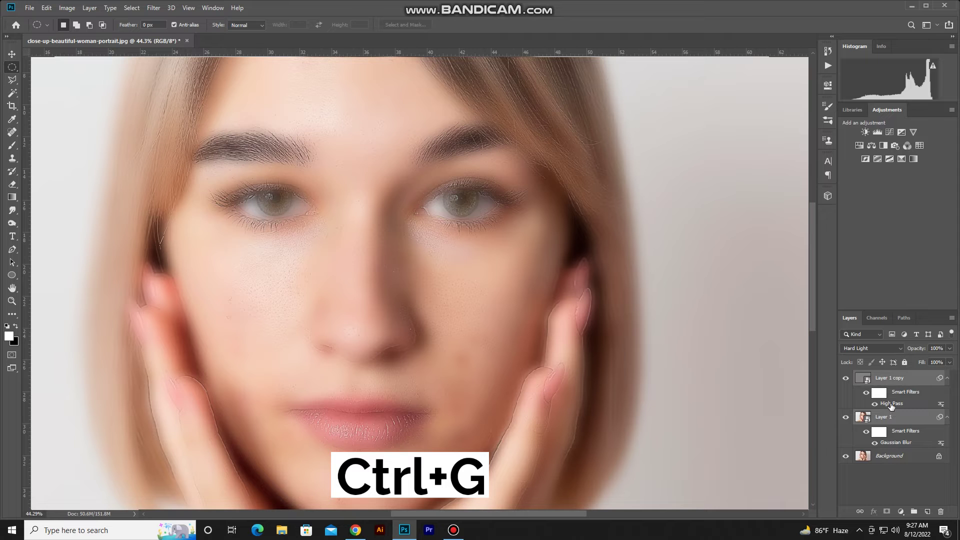
Step: Group Layer 1 and Layer 1 copy into Group 1 with Ctrl+G, then zoom out
{"action": "key", "text": "ctrl+g"}
{"action": "scroll", "coordinate": [675, 334], "scroll_direction": "down", "scroll_amount": 1}
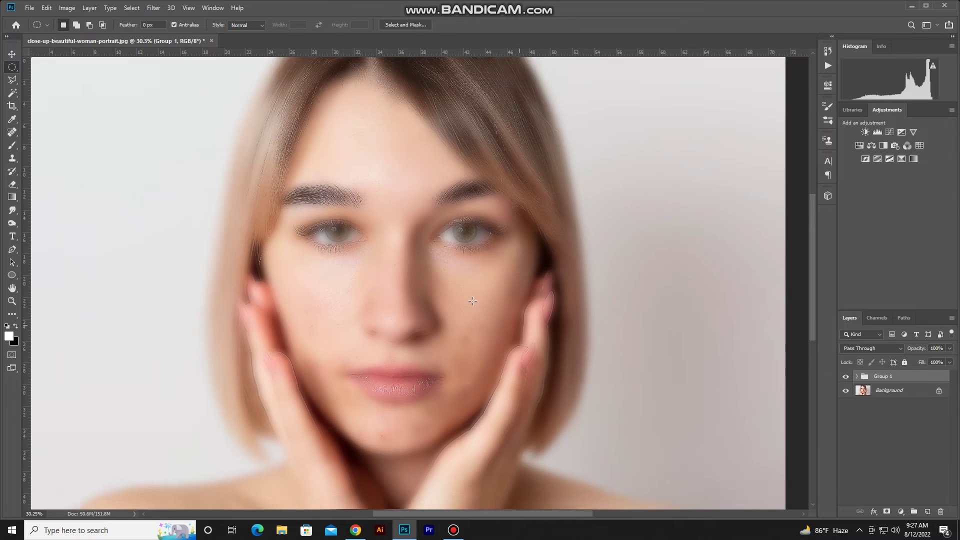
{"action": "scroll", "coordinate": [592, 326], "scroll_direction": "down", "scroll_amount": 1}
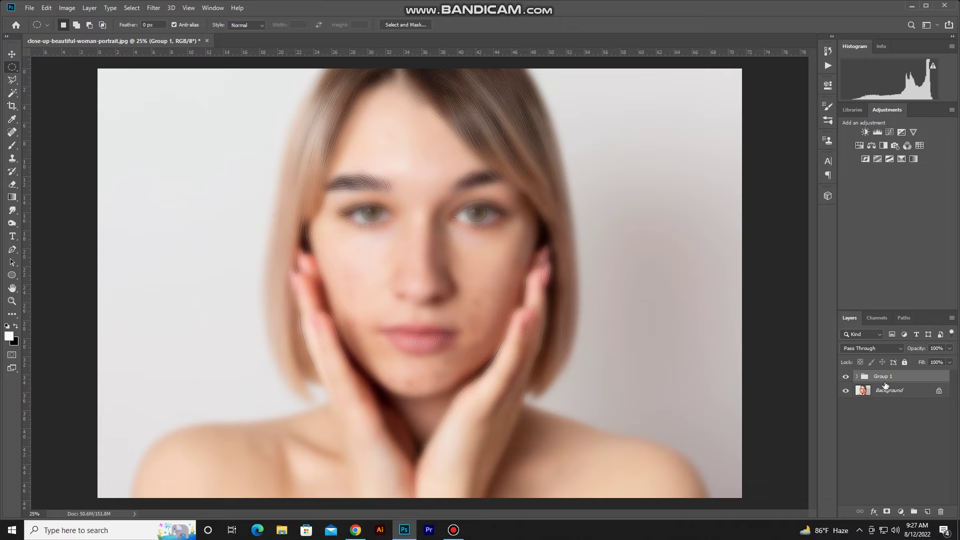
Step: Give Group 1 a black hide-all layer mask and select the Brush tool at 45% flow
{"action": "left_click", "coordinate": [888, 512], "text": "alt"}
{"action": "scroll", "coordinate": [444, 140], "scroll_direction": "up", "scroll_amount": 1}
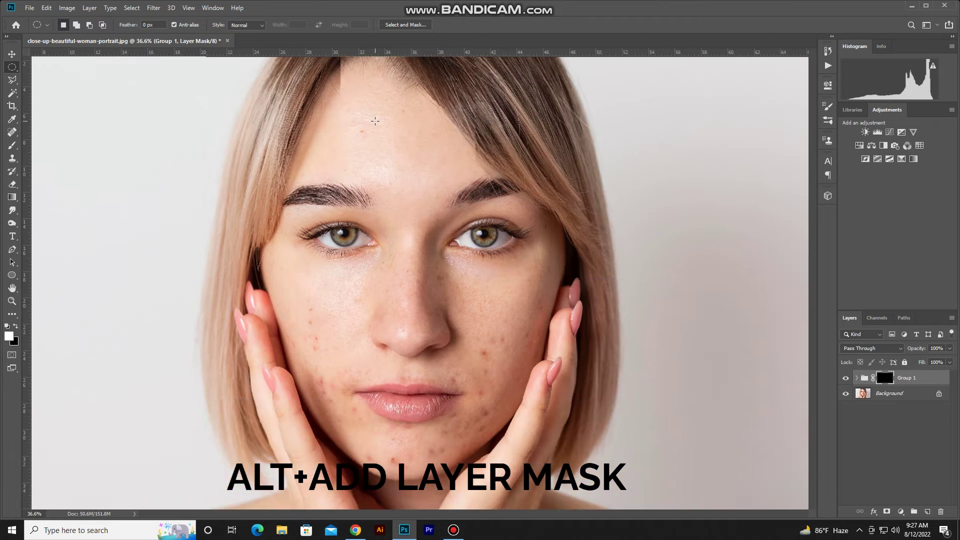
{"action": "scroll", "coordinate": [378, 140], "scroll_direction": "up", "scroll_amount": 1}
{"action": "scroll", "coordinate": [378, 139], "scroll_direction": "up", "scroll_amount": 1}
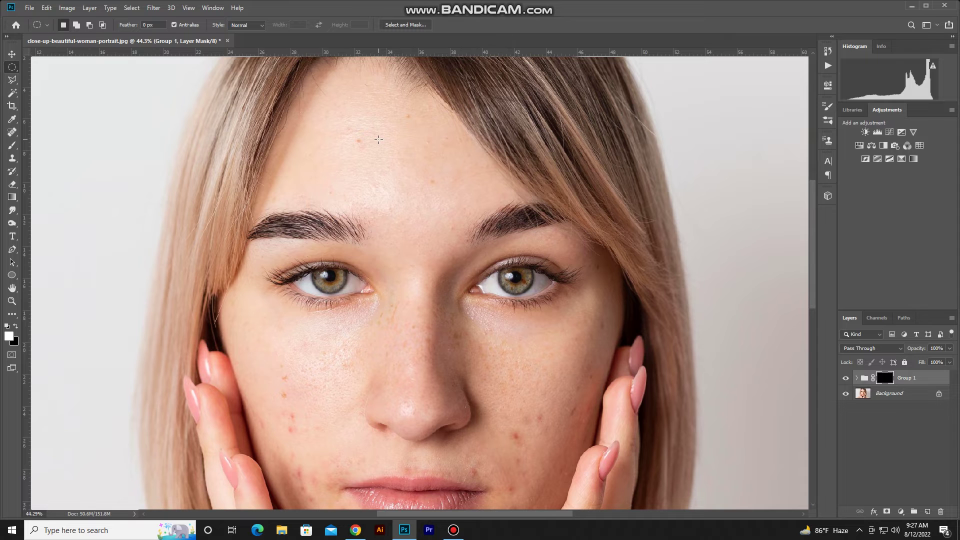
{"action": "left_click", "coordinate": [12, 144]}
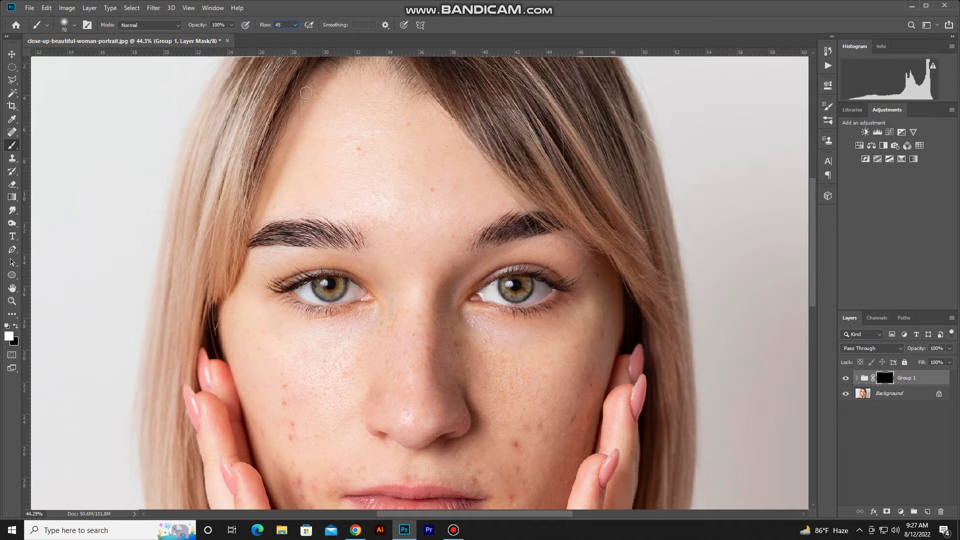
Step: Enlarge the brush to 177 px and paint the smoothing onto the forehead
{"action": "left_click", "coordinate": [75, 25]}
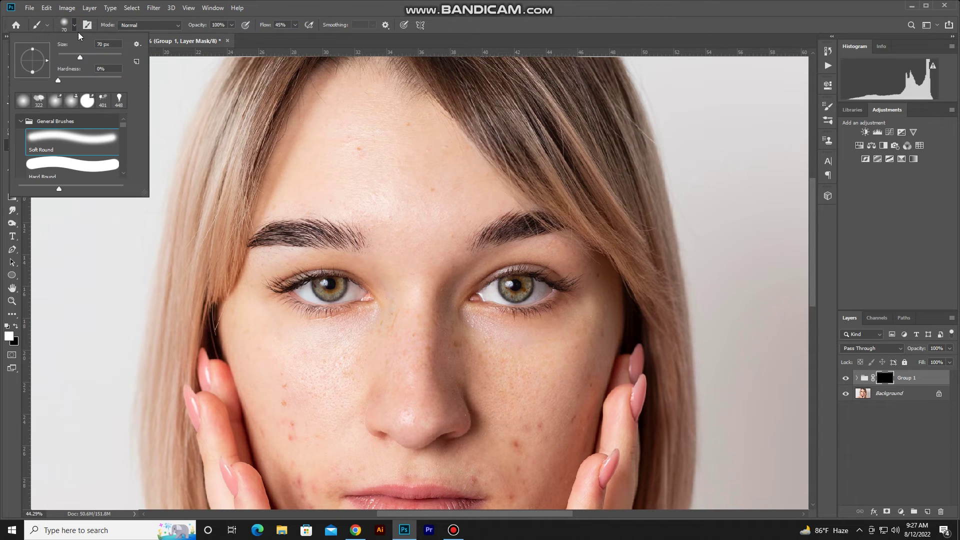
{"action": "left_click_drag", "start_coordinate": [97, 53], "coordinate": [102, 53]}
{"action": "left_click", "coordinate": [361, 135]}
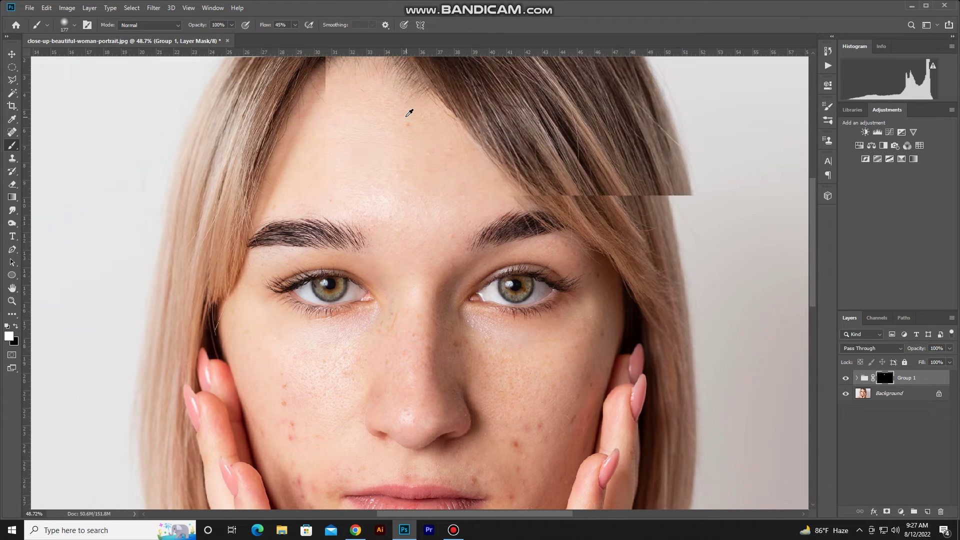
{"action": "scroll", "coordinate": [407, 115], "scroll_direction": "up", "scroll_amount": 5}
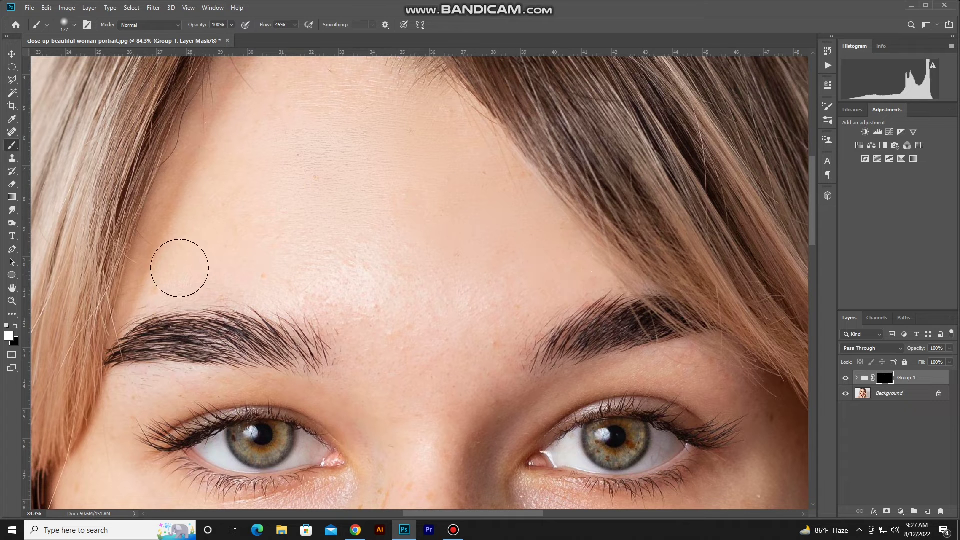
{"action": "left_click_drag", "start_coordinate": [332, 167], "coordinate": [364, 262]}
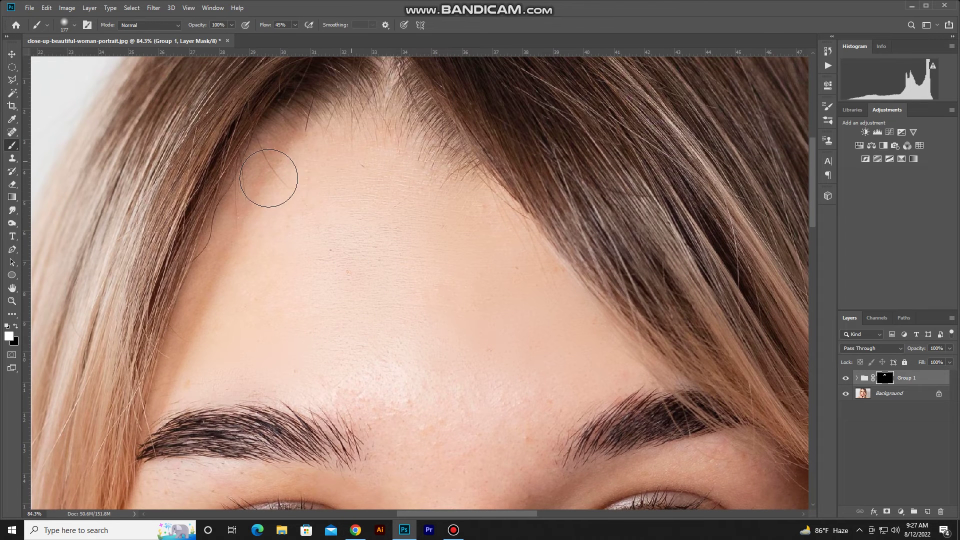
{"action": "left_click_drag", "start_coordinate": [354, 269], "coordinate": [422, 393]}
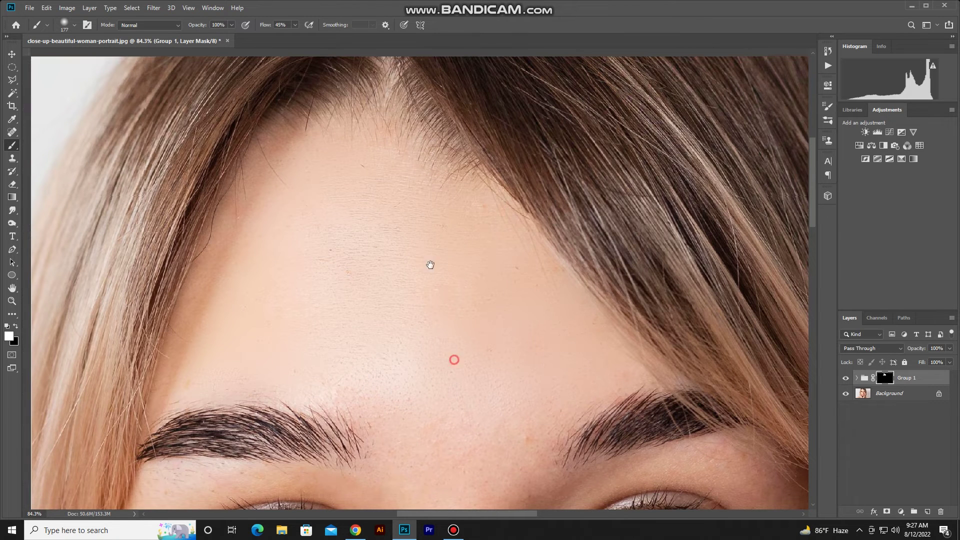
Step: Paint away the red blemishes on the left cheek and near its edge
{"action": "left_click_drag", "start_coordinate": [454, 358], "coordinate": [414, 105]}
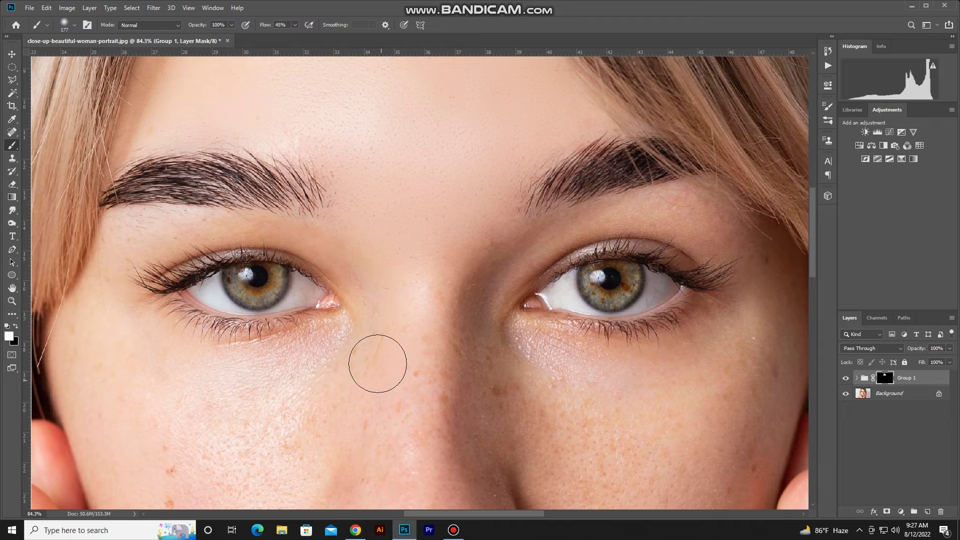
{"action": "left_click_drag", "start_coordinate": [374, 344], "coordinate": [534, 271]}
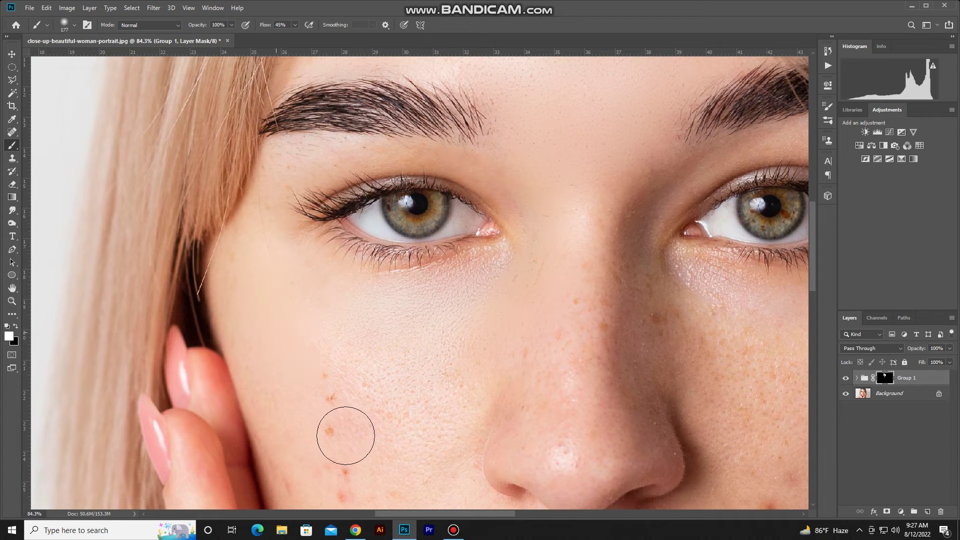
{"action": "left_click_drag", "start_coordinate": [328, 388], "coordinate": [315, 176]}
{"action": "left_click_drag", "start_coordinate": [343, 337], "coordinate": [341, 234]}
{"action": "mouse_move", "coordinate": [345, 318]}
{"action": "left_mouse_down"}
{"action": "mouse_move", "coordinate": [289, 242]}
{"action": "mouse_move", "coordinate": [310, 322]}
{"action": "left_mouse_up"}
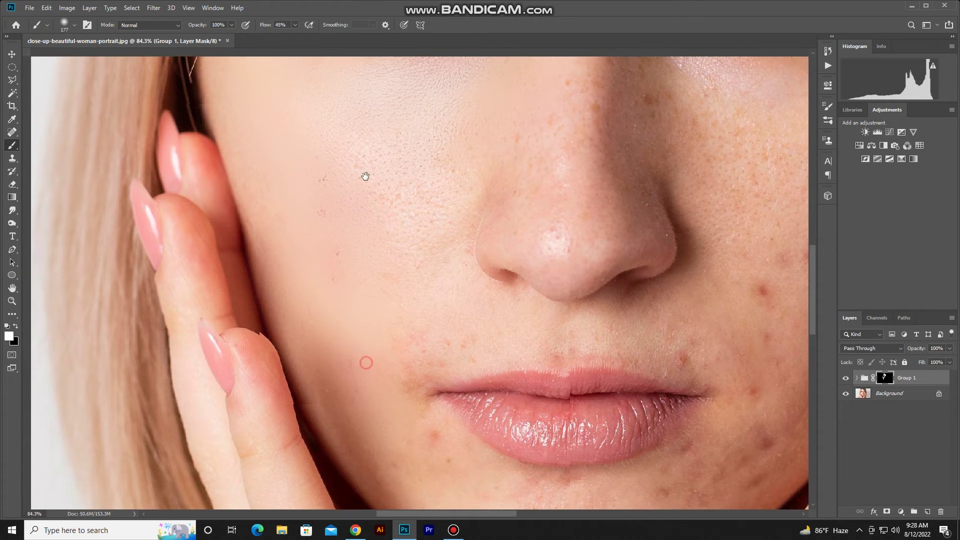
Step: Paint out the red blemishes on the chin and below the lower lip
{"action": "left_click_drag", "start_coordinate": [364, 359], "coordinate": [358, 159]}
{"action": "mouse_move", "coordinate": [460, 340]}
{"action": "left_mouse_down"}
{"action": "mouse_move", "coordinate": [480, 354]}
{"action": "mouse_move", "coordinate": [535, 338]}
{"action": "mouse_move", "coordinate": [621, 343]}
{"action": "left_mouse_up"}
{"action": "mouse_move", "coordinate": [604, 285]}
{"action": "left_mouse_down"}
{"action": "mouse_move", "coordinate": [724, 235]}
{"action": "mouse_move", "coordinate": [544, 274]}
{"action": "left_mouse_up"}
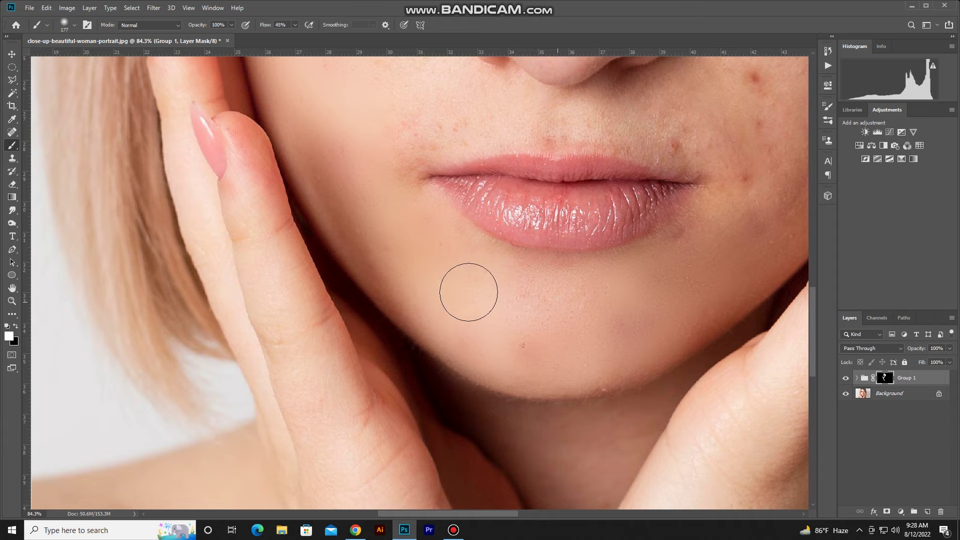
Step: Smooth the red blemishes on the right cheek and reduce the brush size
{"action": "left_click_drag", "start_coordinate": [598, 298], "coordinate": [441, 364]}
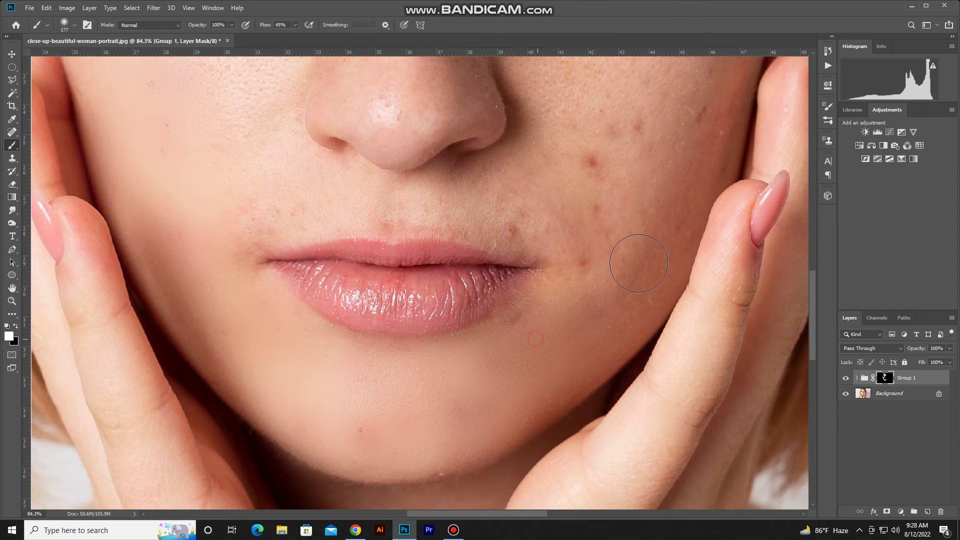
{"action": "left_click_drag", "start_coordinate": [660, 220], "coordinate": [628, 365]}
{"action": "left_click_drag", "start_coordinate": [563, 381], "coordinate": [547, 332]}
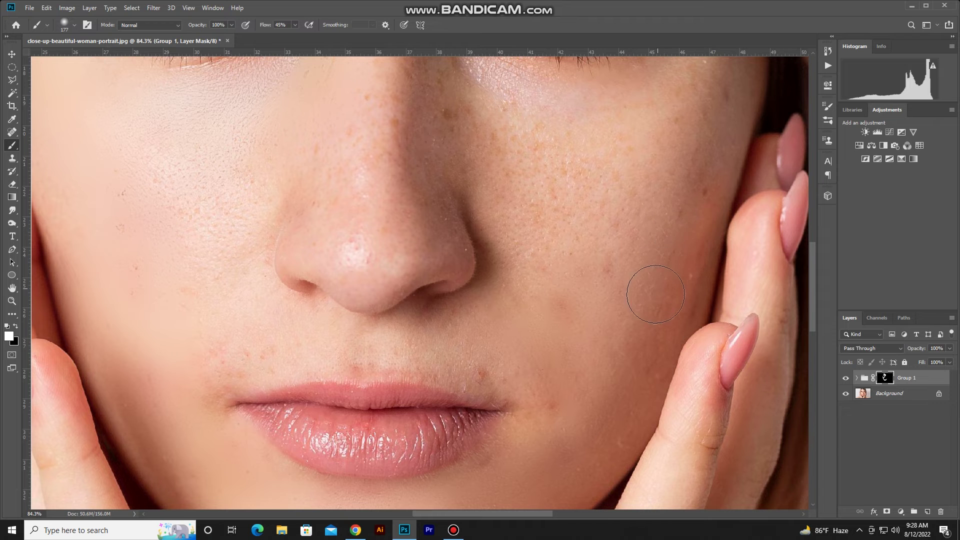
{"action": "left_click_drag", "start_coordinate": [619, 239], "coordinate": [609, 256]}
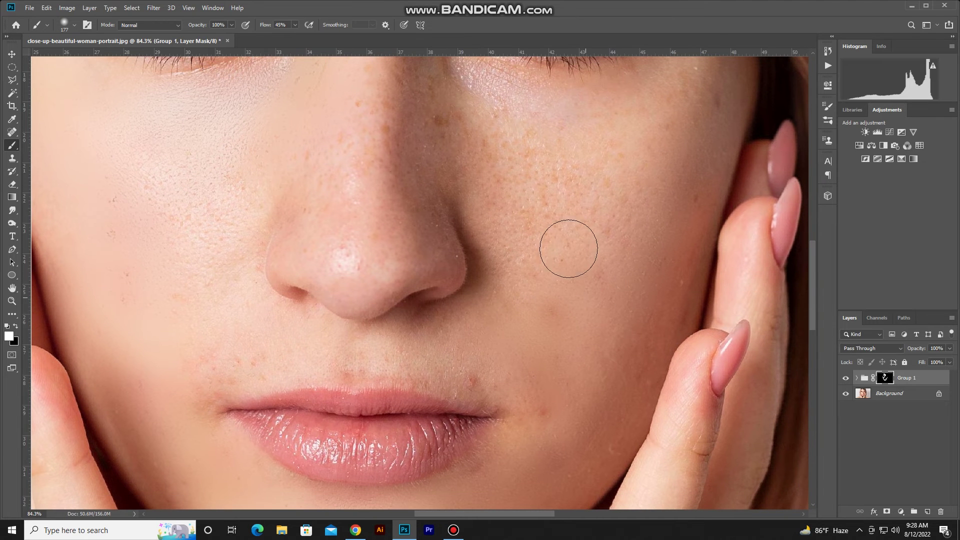
{"action": "left_click_drag", "start_coordinate": [496, 119], "coordinate": [599, 144]}
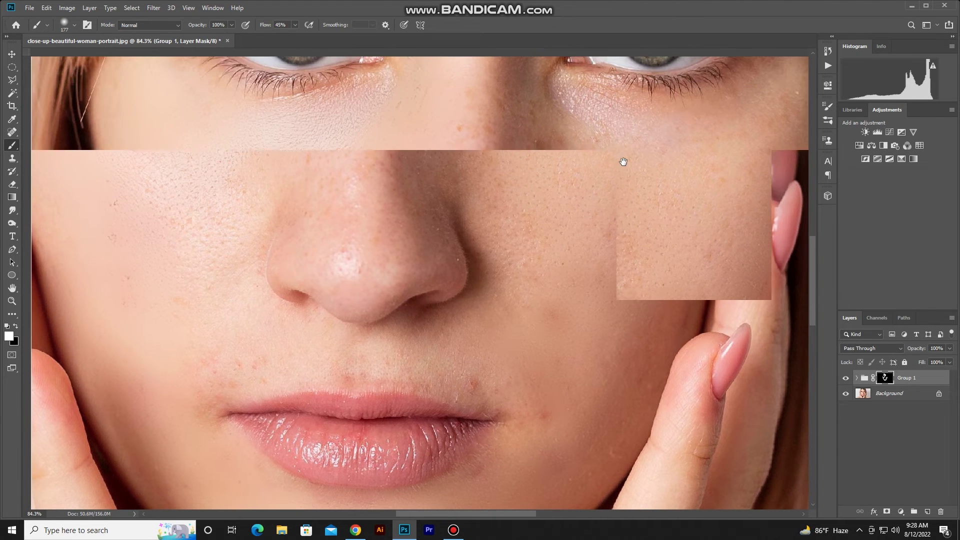
{"action": "key", "text": "bracketleft"}
{"action": "key", "text": "bracketleft"}
{"action": "key", "text": "bracketleft"}
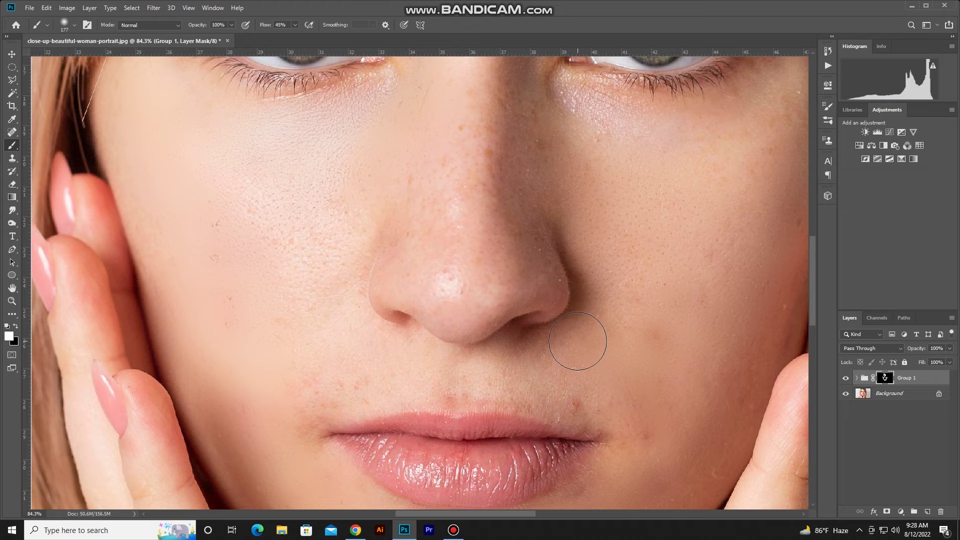
Step: Paint out the blemishes at the lip corner and beside the nostril with a smaller brush
{"action": "left_click", "coordinate": [572, 401]}
{"action": "key", "text": "bracketleft"}
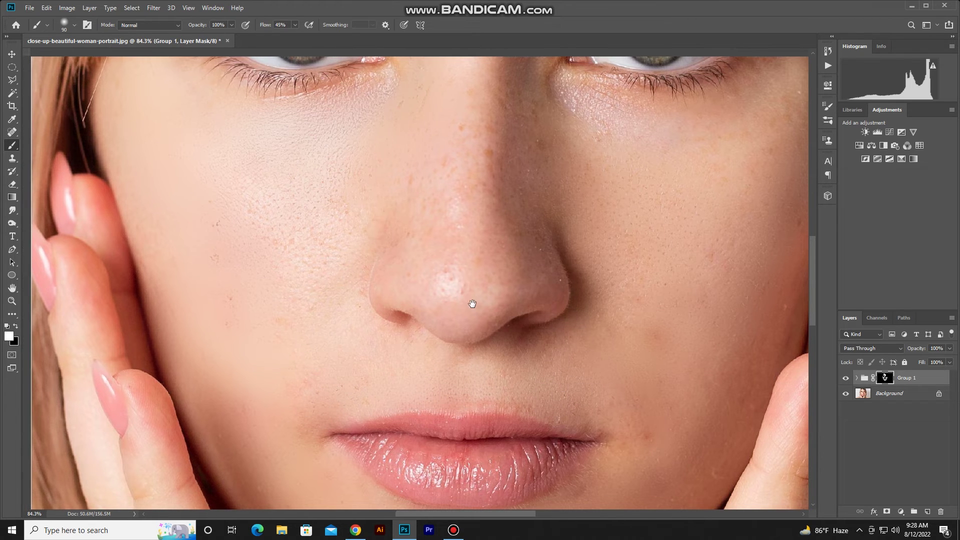
{"action": "left_click_drag", "start_coordinate": [372, 265], "coordinate": [467, 340]}
{"action": "left_click", "coordinate": [480, 346]}
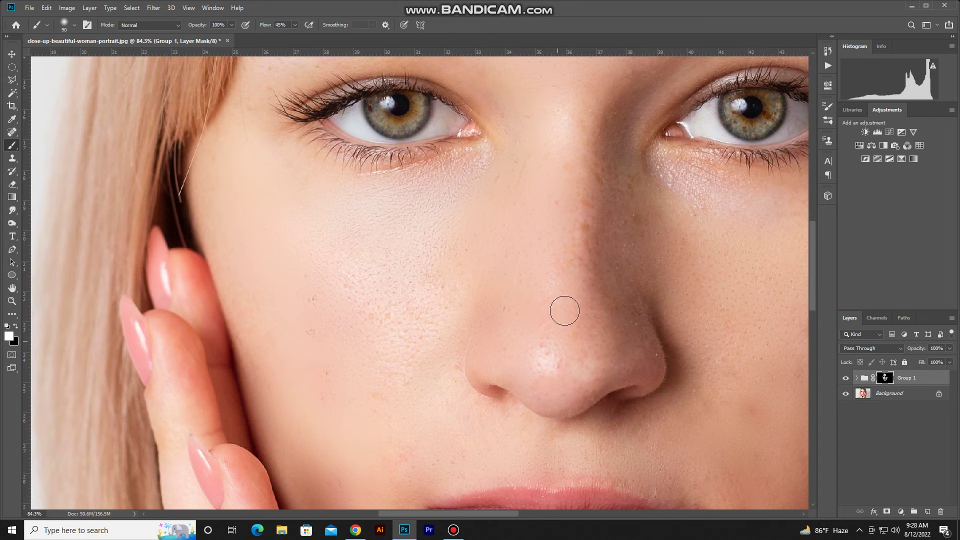
Step: Smooth the skin on the nose tip and around the right eye and cheek
{"action": "left_click_drag", "start_coordinate": [592, 179], "coordinate": [415, 236]}
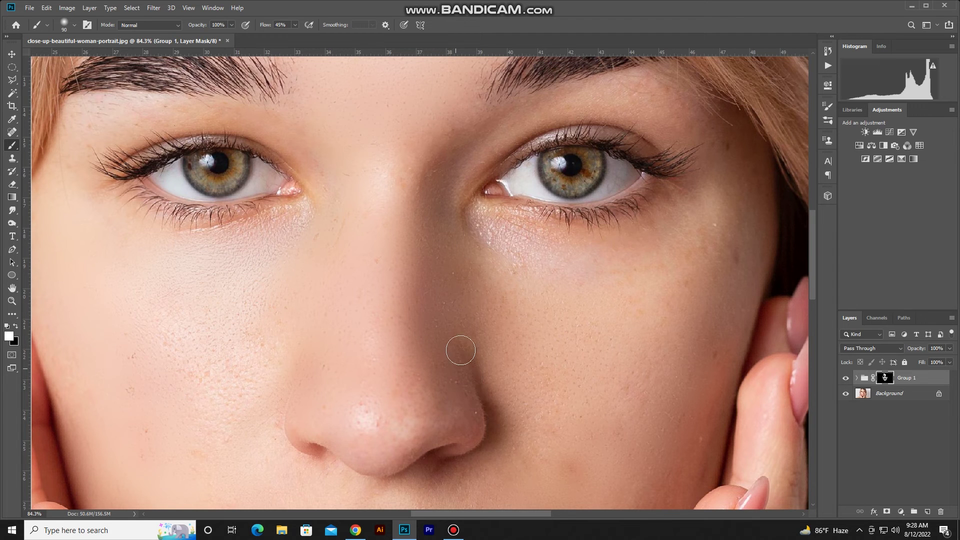
{"action": "left_click", "coordinate": [426, 422]}
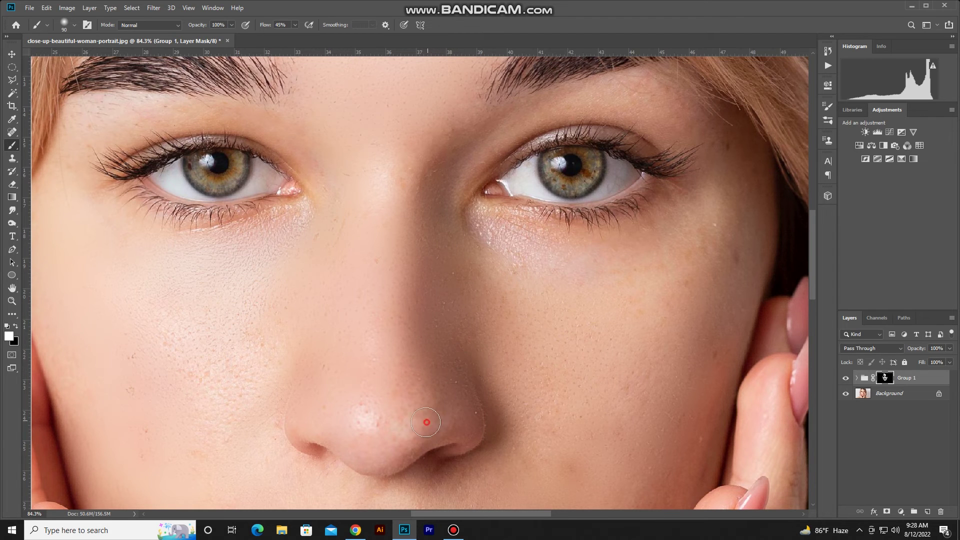
{"action": "scroll", "coordinate": [525, 320], "scroll_direction": "right", "scroll_amount": 3}
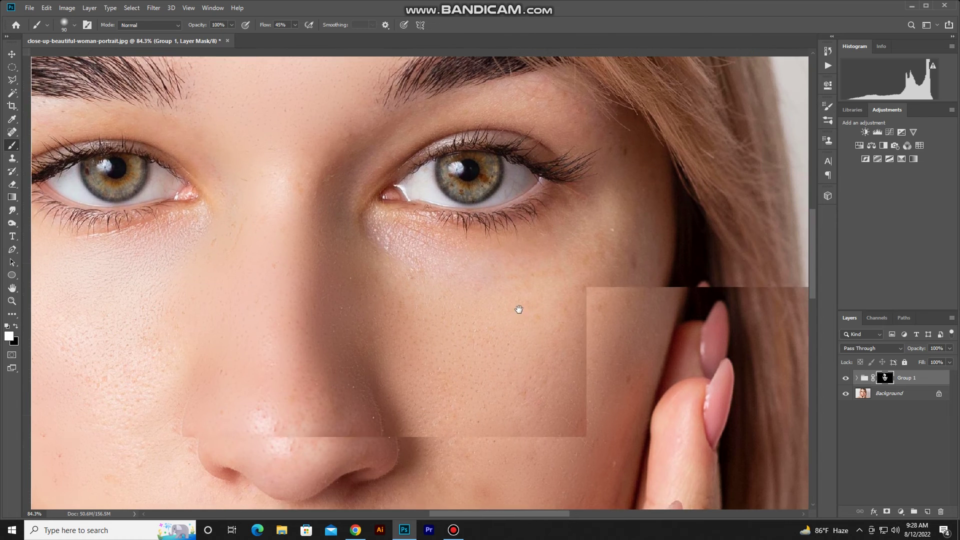
{"action": "left_click", "coordinate": [624, 142]}
{"action": "left_click_drag", "start_coordinate": [636, 192], "coordinate": [600, 229]}
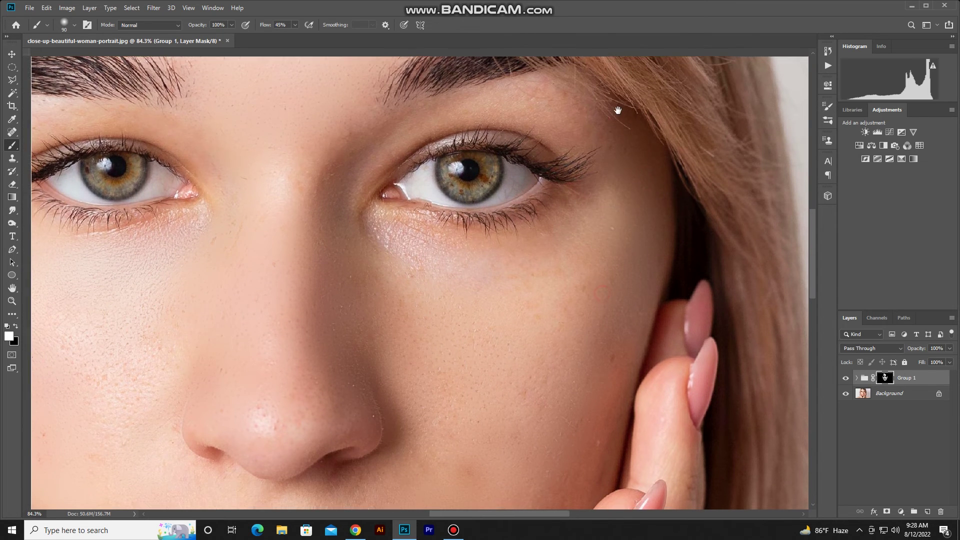
Step: Paint out the blemish beside the lip corner and smooth the cheek above it
{"action": "scroll", "coordinate": [620, 130], "scroll_direction": "down", "scroll_amount": 4}
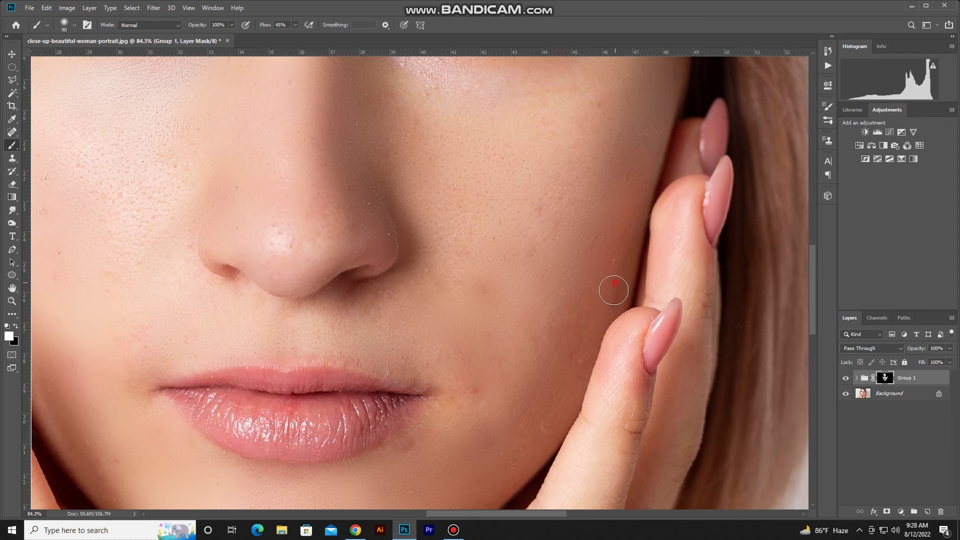
{"action": "left_click", "coordinate": [480, 396]}
{"action": "left_click", "coordinate": [485, 286]}
{"action": "scroll", "coordinate": [485, 287], "scroll_direction": "down", "scroll_amount": 3}
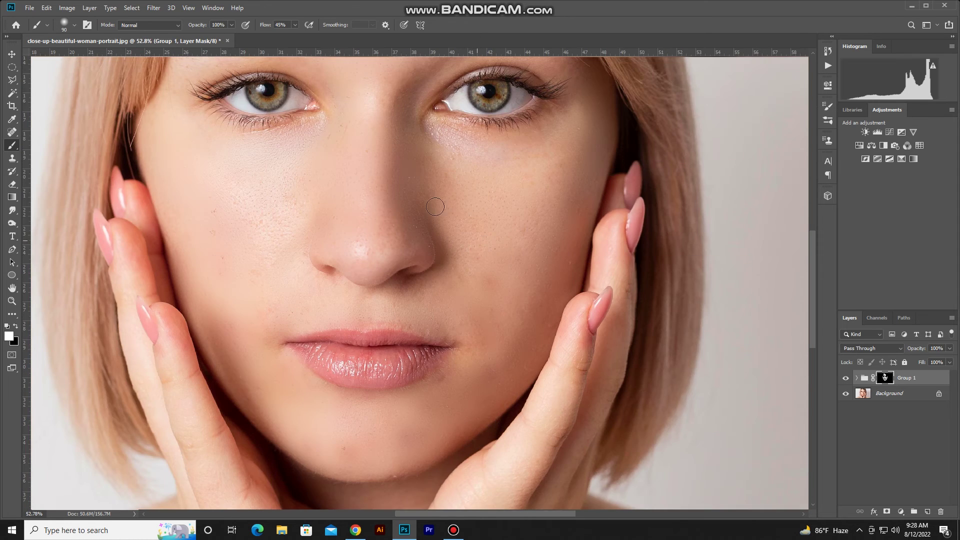
{"action": "left_click_drag", "start_coordinate": [478, 284], "coordinate": [491, 314]}
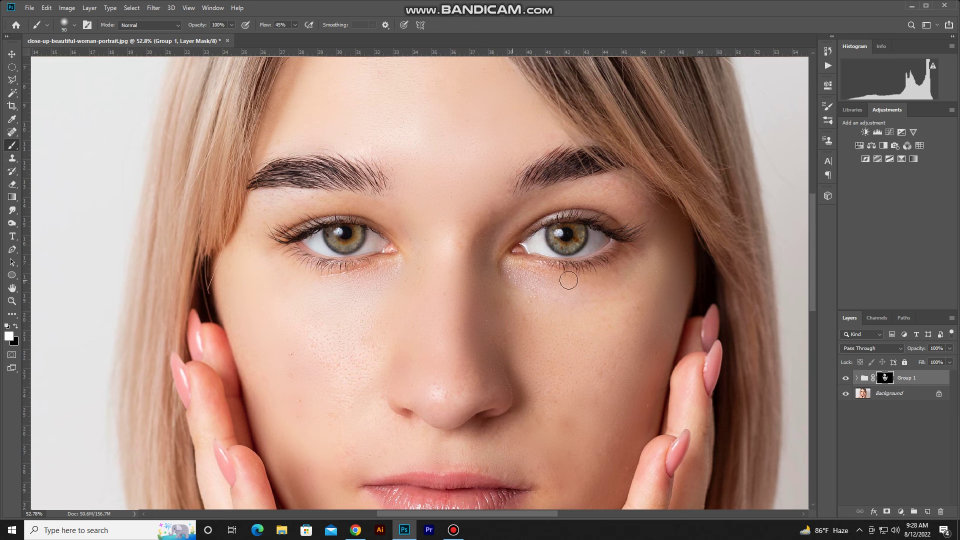
Step: Hide the rulers, check the left eye and cheek, and zoom out to the whole face
{"action": "scroll", "coordinate": [641, 198], "scroll_direction": "up", "scroll_amount": 2}
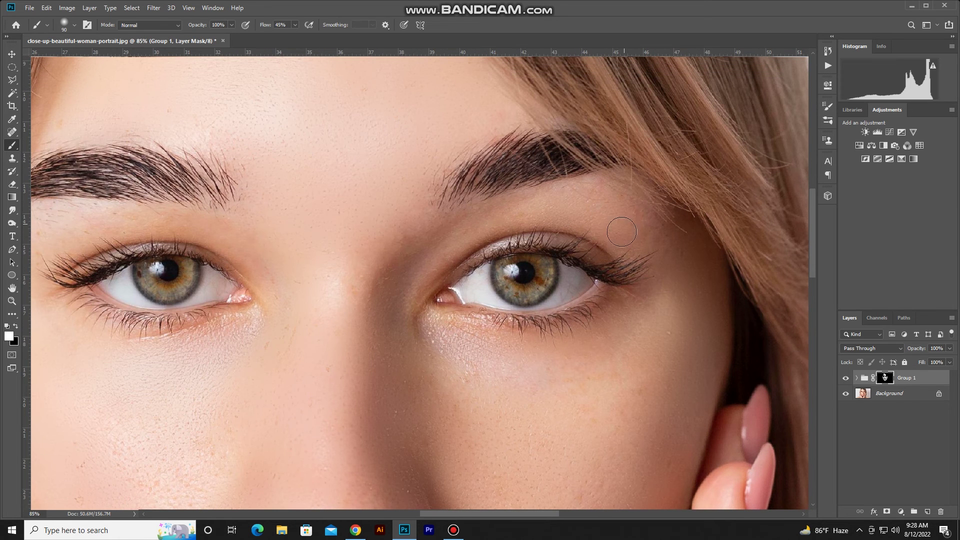
{"action": "key", "text": "ctrl+r"}
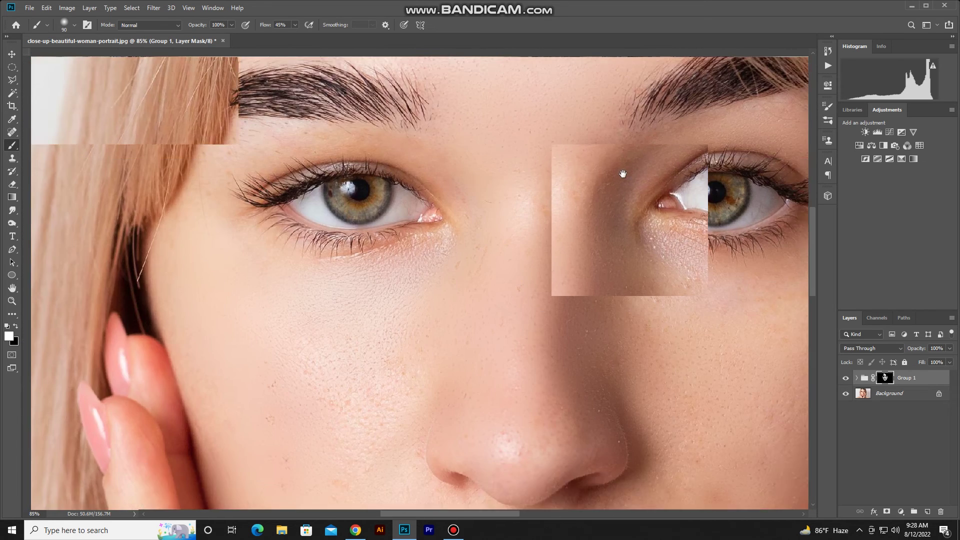
{"action": "left_click_drag", "start_coordinate": [439, 244], "coordinate": [661, 150]}
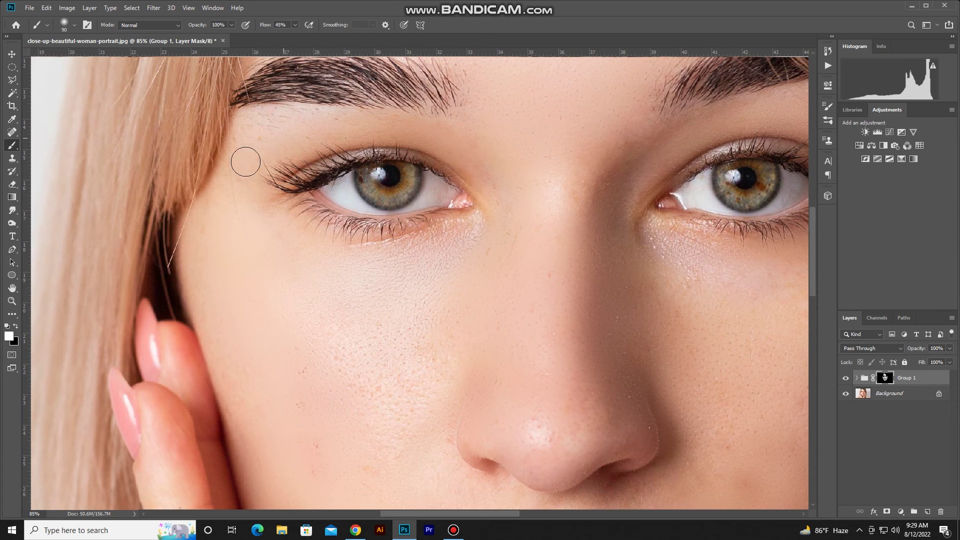
{"action": "scroll", "coordinate": [464, 242], "scroll_direction": "down", "scroll_amount": 5}
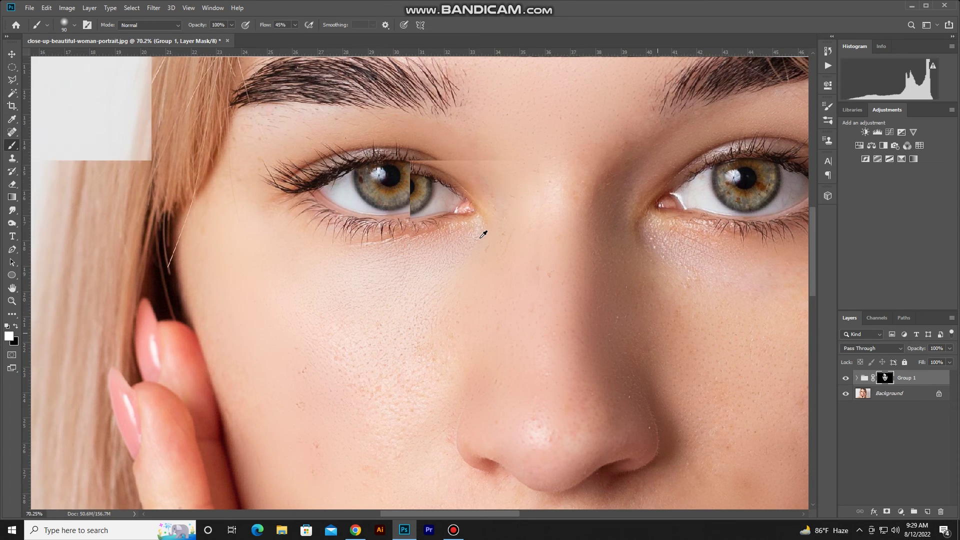
{"action": "scroll", "coordinate": [483, 234], "scroll_direction": "down", "scroll_amount": 1}
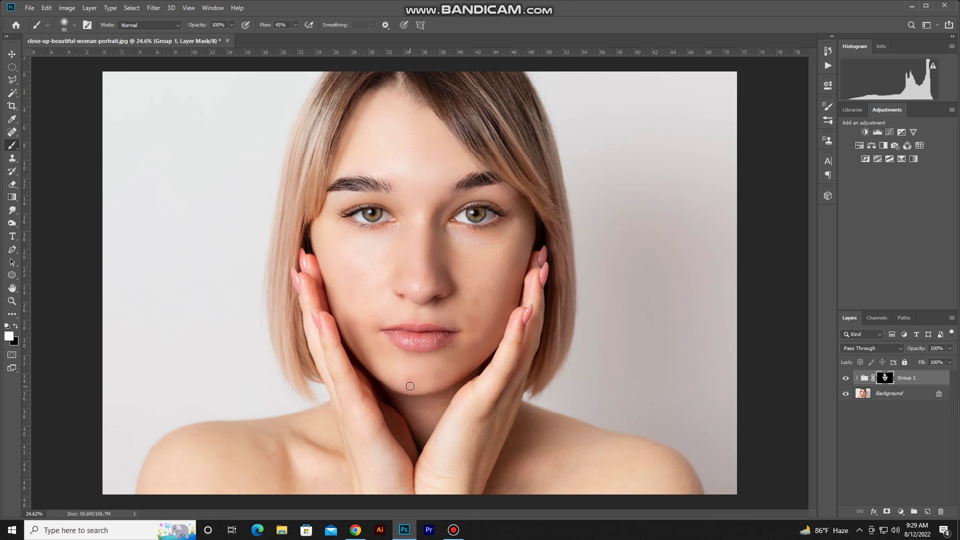
Step: Expand Group 1 and hide the Layer 1 copy high-pass layer
{"action": "scroll", "coordinate": [441, 397], "scroll_direction": "down", "scroll_amount": 1}
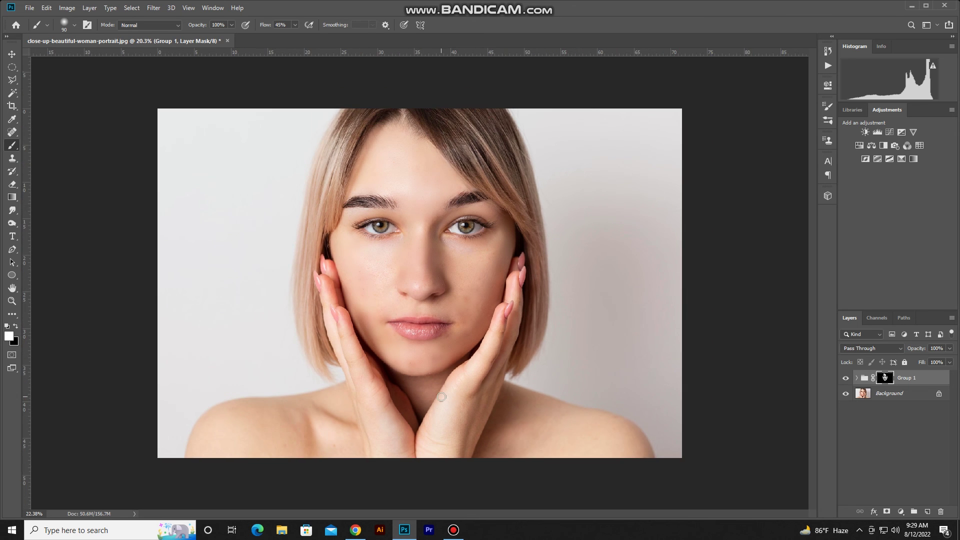
{"action": "scroll", "coordinate": [442, 396], "scroll_direction": "up", "scroll_amount": 2}
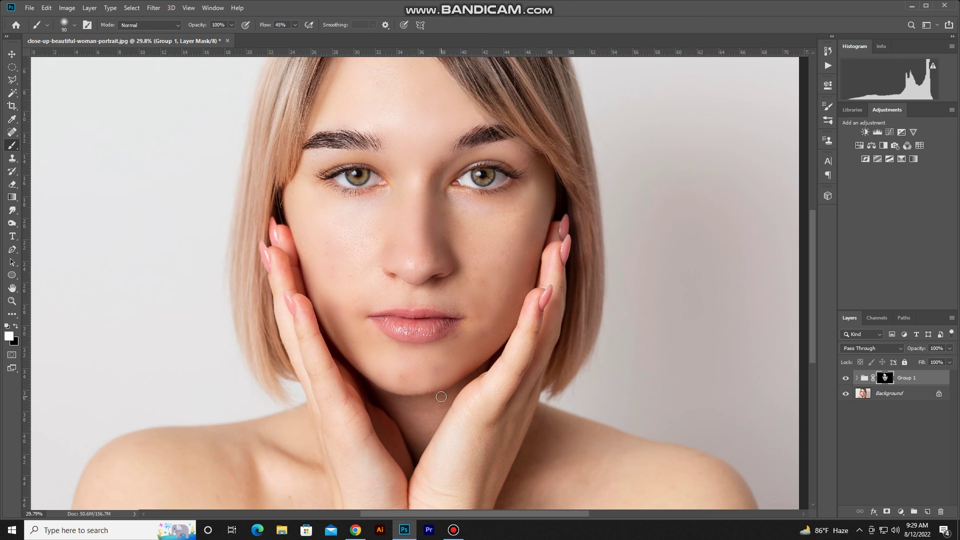
{"action": "left_click", "coordinate": [856, 379]}
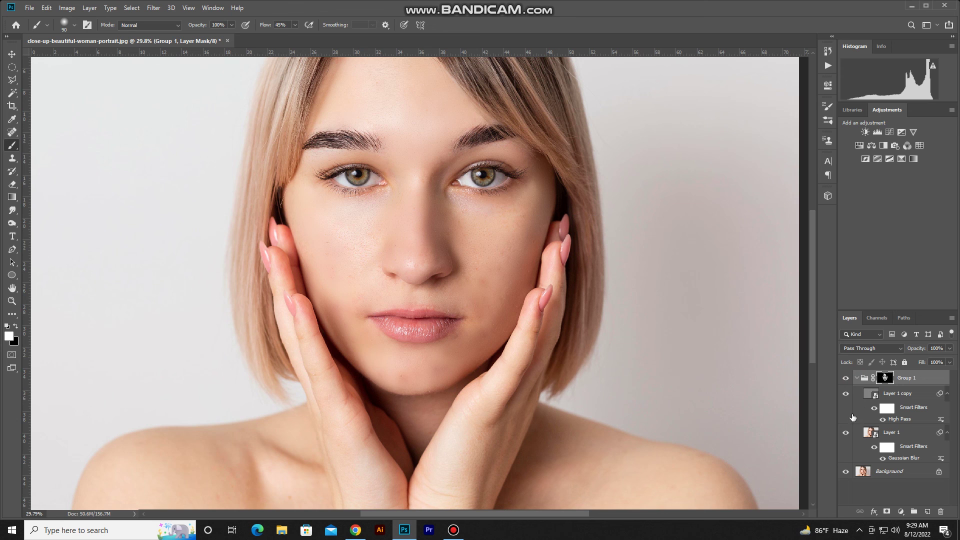
{"action": "left_click", "coordinate": [845, 398]}
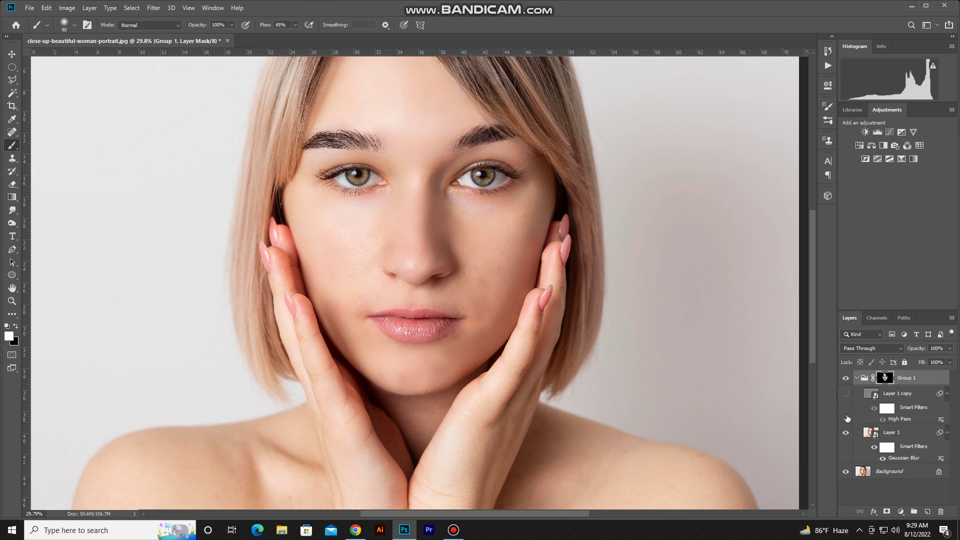
Step: Toggle Layer 1 off and on repeatedly to compare original and smoothed skin, ending visible
{"action": "left_click", "coordinate": [846, 433]}
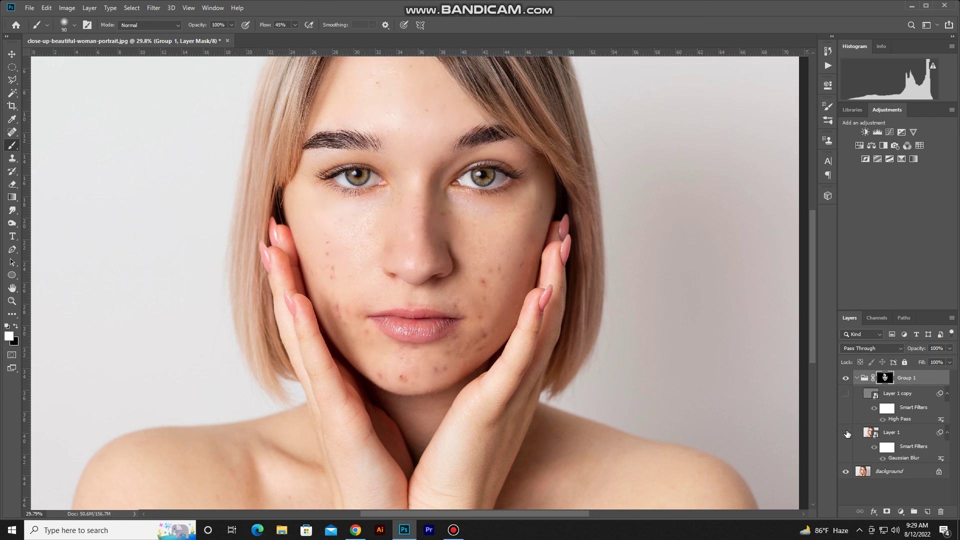
{"action": "left_click", "coordinate": [846, 433]}
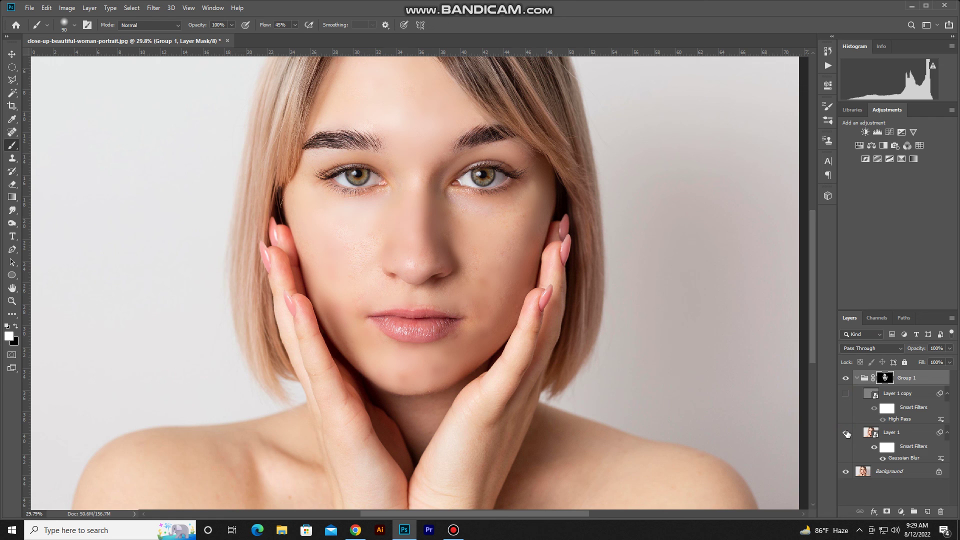
{"action": "left_click", "coordinate": [846, 433]}
{"action": "left_click", "coordinate": [845, 432]}
{"action": "scroll", "coordinate": [690, 381], "scroll_direction": "down", "scroll_amount": 2}
{"action": "left_click", "coordinate": [846, 433]}
{"action": "left_click", "coordinate": [846, 433]}
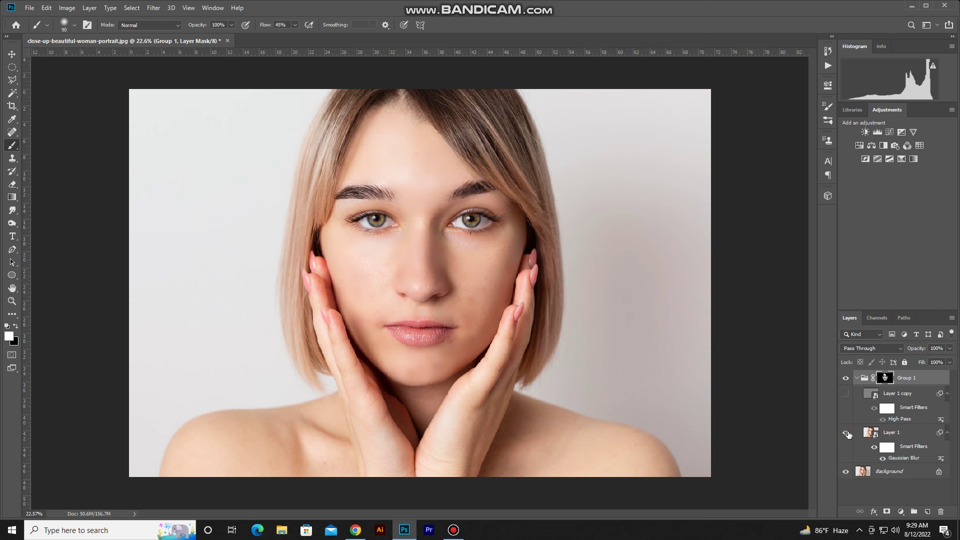